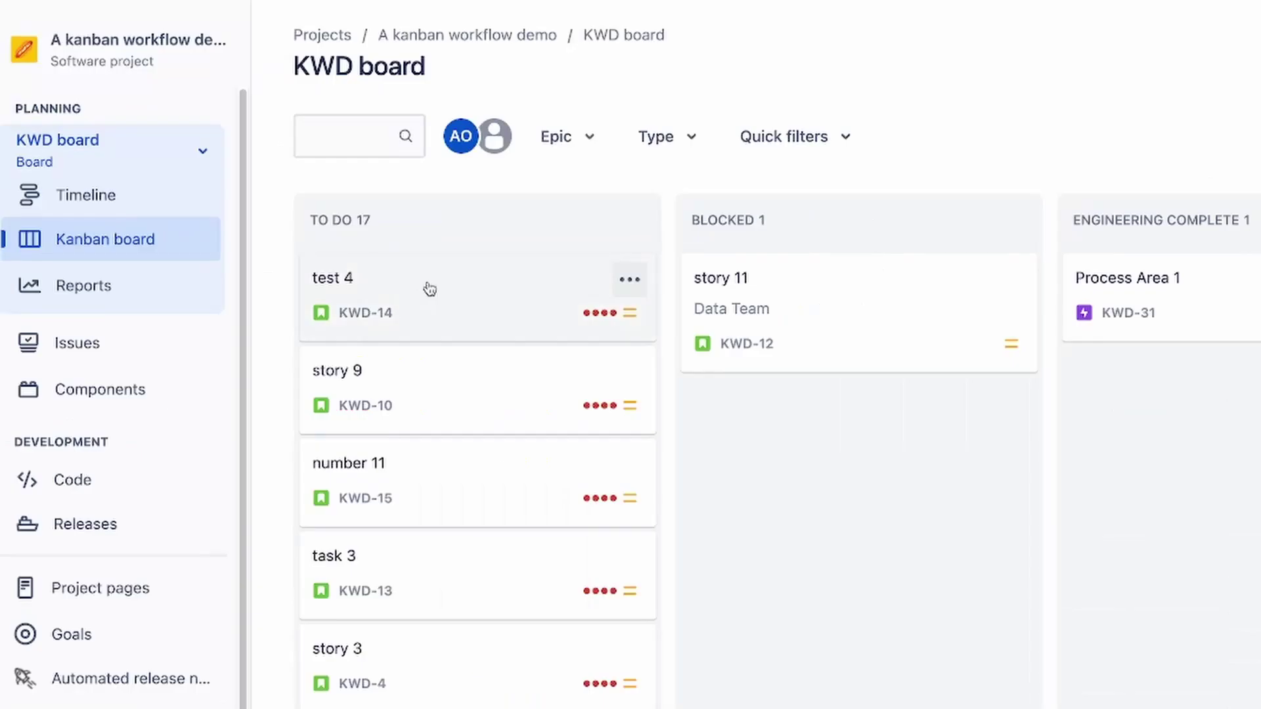
# Open the test 4 issue from the KWD board.
pyautogui.click(430, 288)
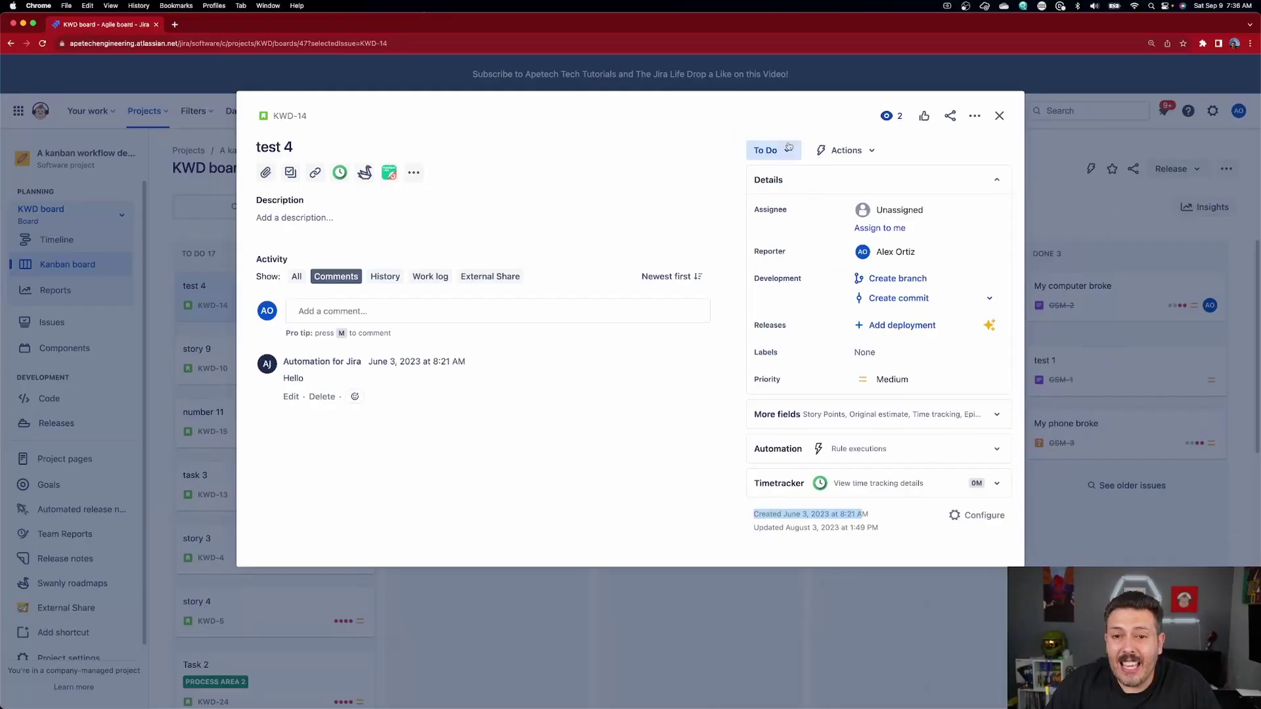
# Transition KWD-14 'test 4' from To Do to Done so it gets a Resolved timestamp.
pyautogui.click(789, 147)
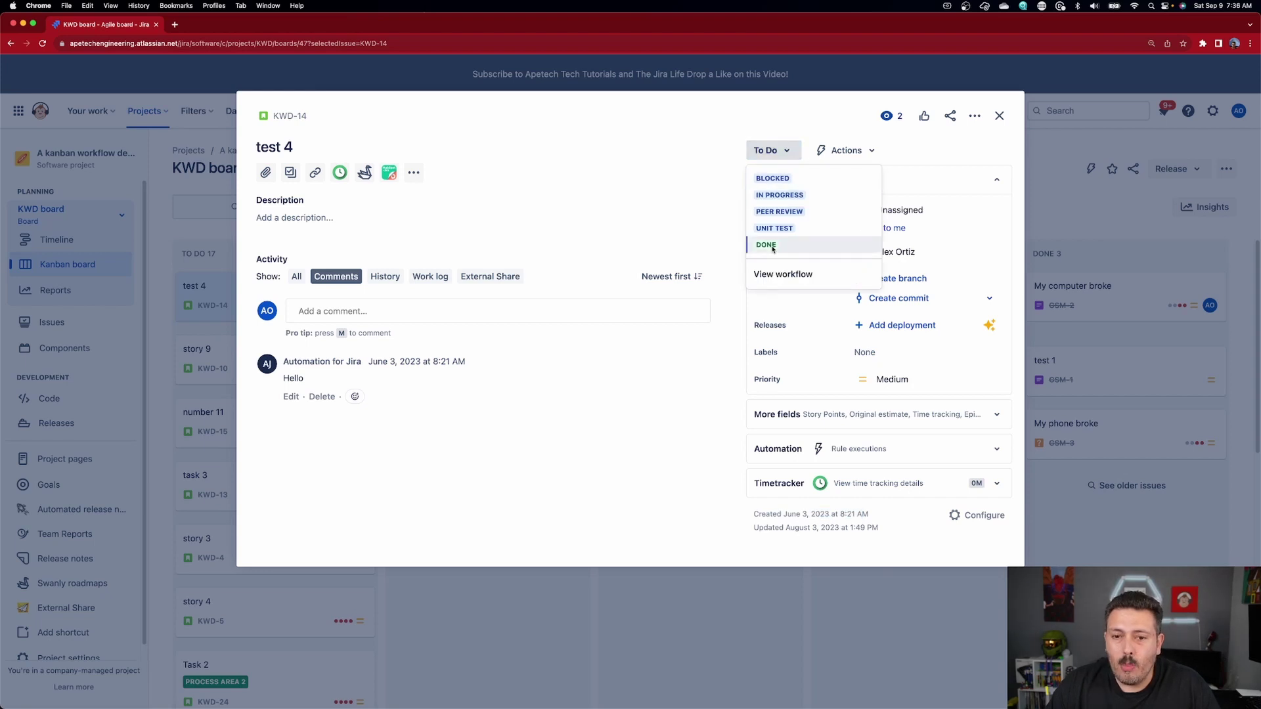
pyautogui.click(773, 246)
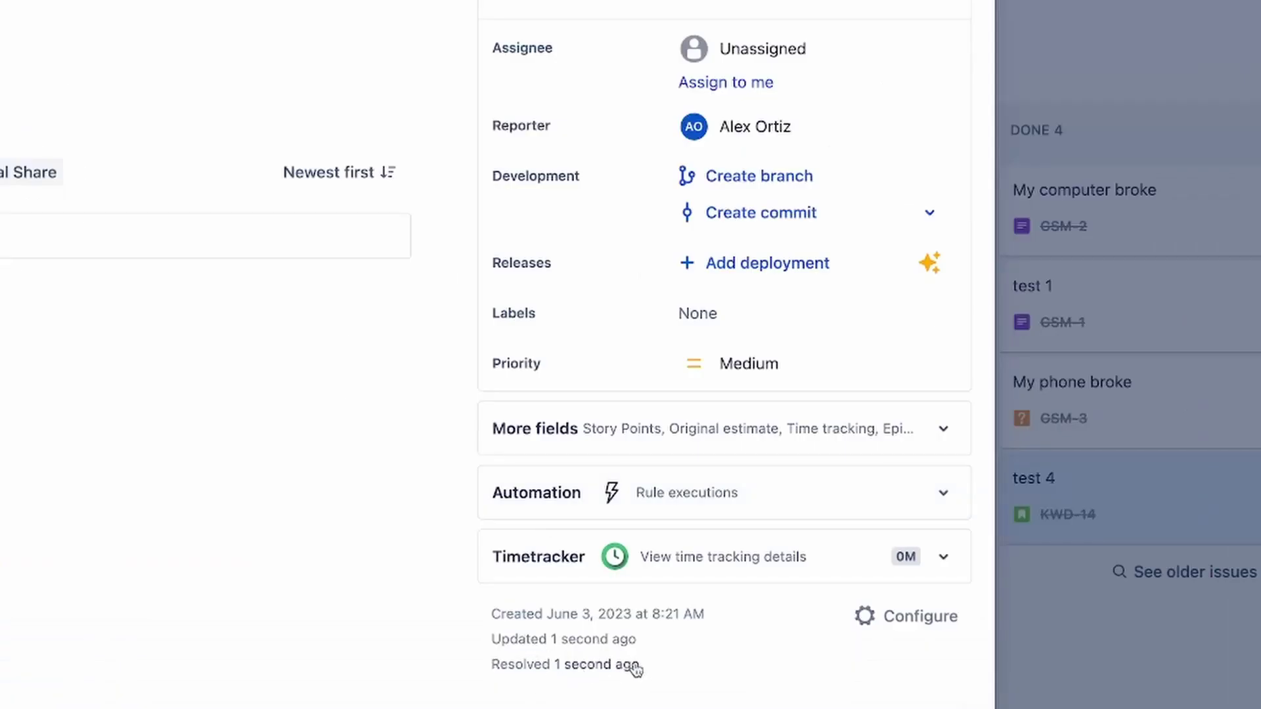
pyautogui.moveTo(634, 669)
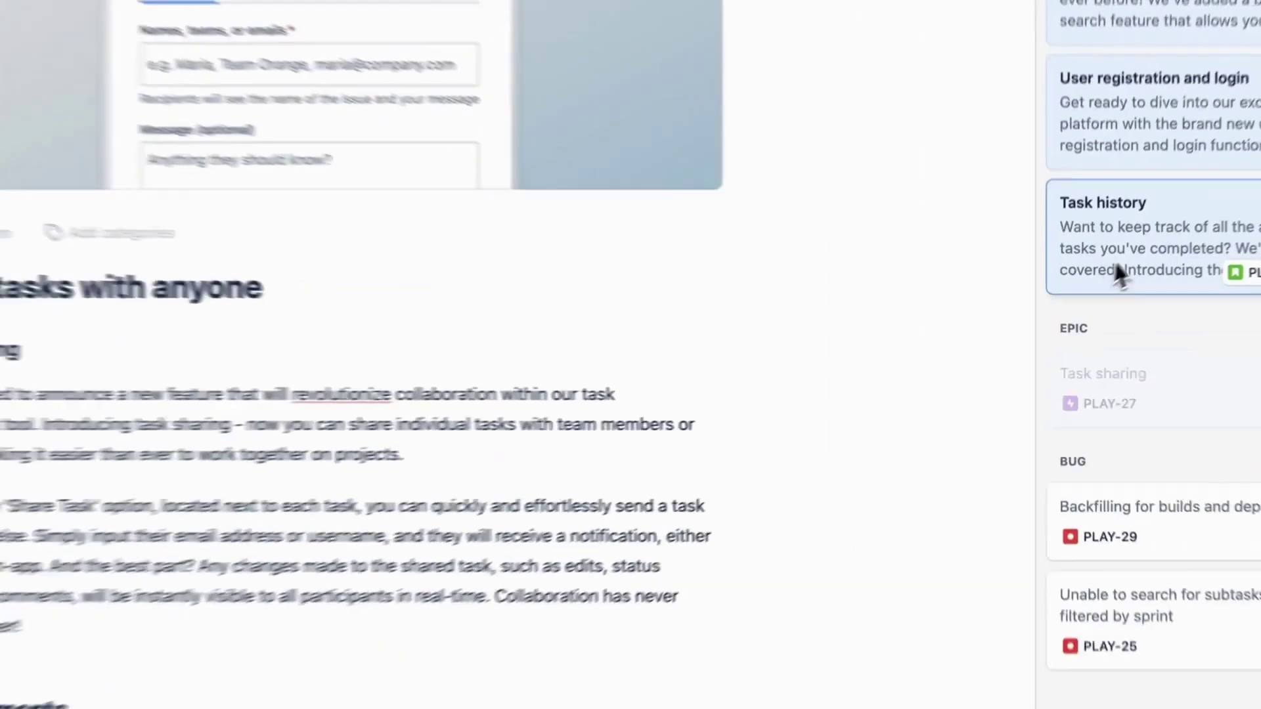
# Add a Task history bullet under Improvements and publish the release notes.
pyautogui.write('/')
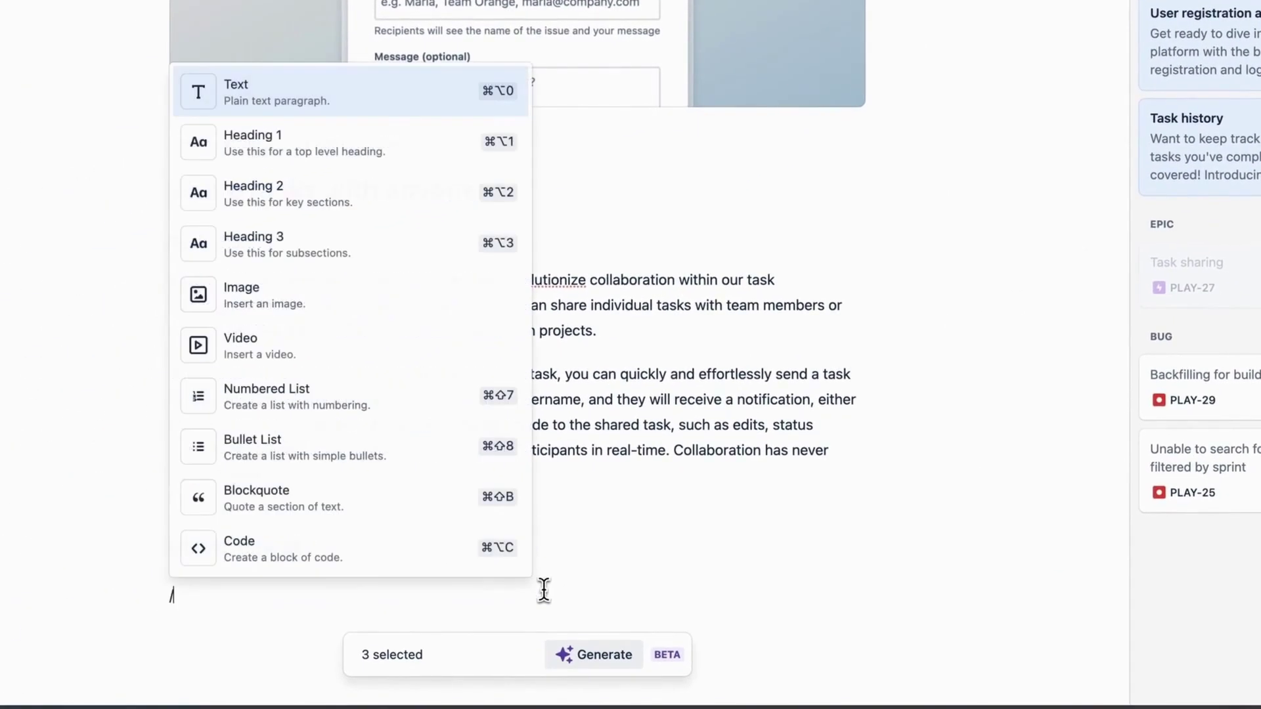
pyautogui.press('Down')
pyautogui.press('Down')
pyautogui.press('Down')
pyautogui.press('Down')
pyautogui.press('Down')
pyautogui.press('Down')
pyautogui.press('Down')
pyautogui.press('Return')
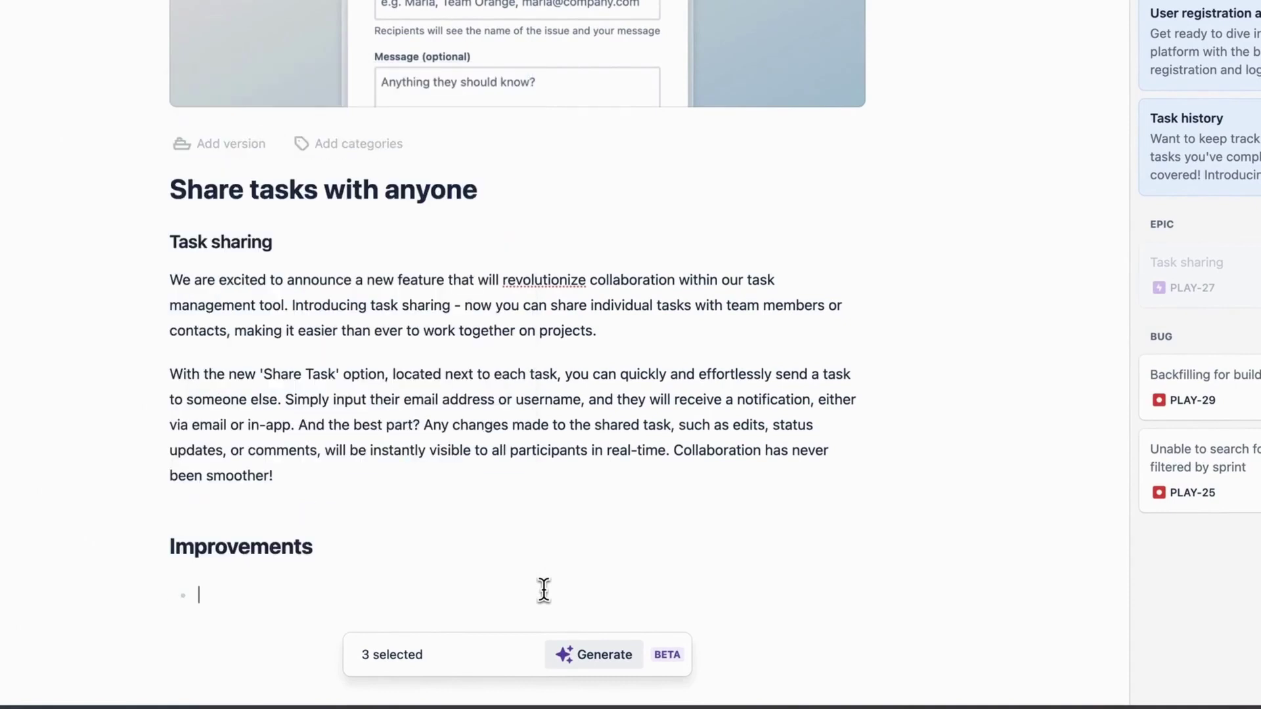
pyautogui.moveTo(1189, 145); pyautogui.dragTo(373, 595)
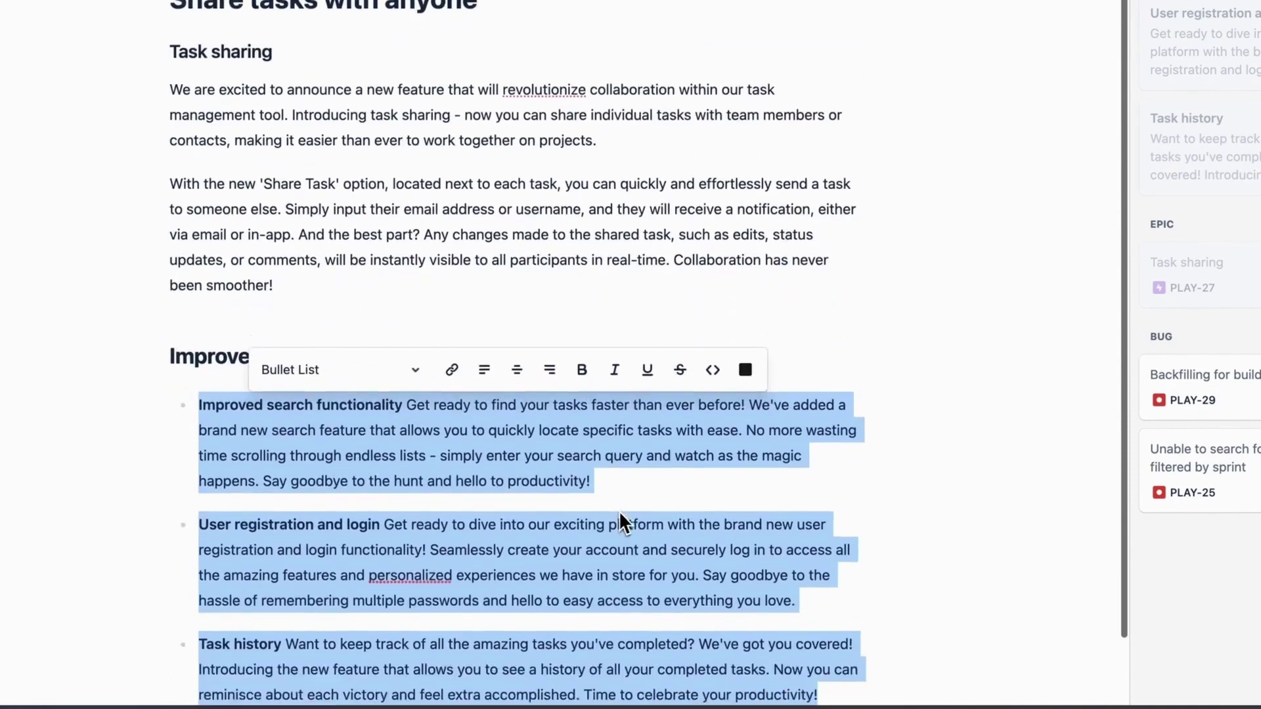
pyautogui.click(1178, 29)
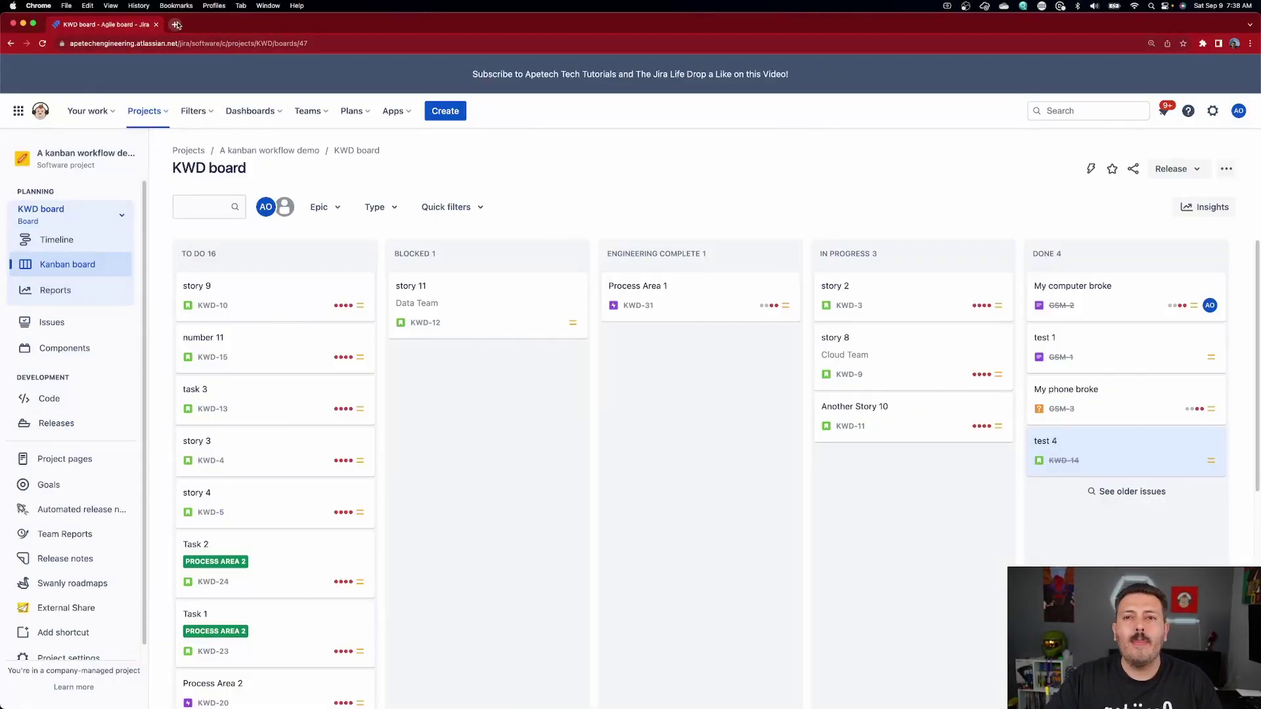
pyautogui.click(176, 24)
# Search the web for 'jira date smart values'.
pyautogui.write('jira date smar')
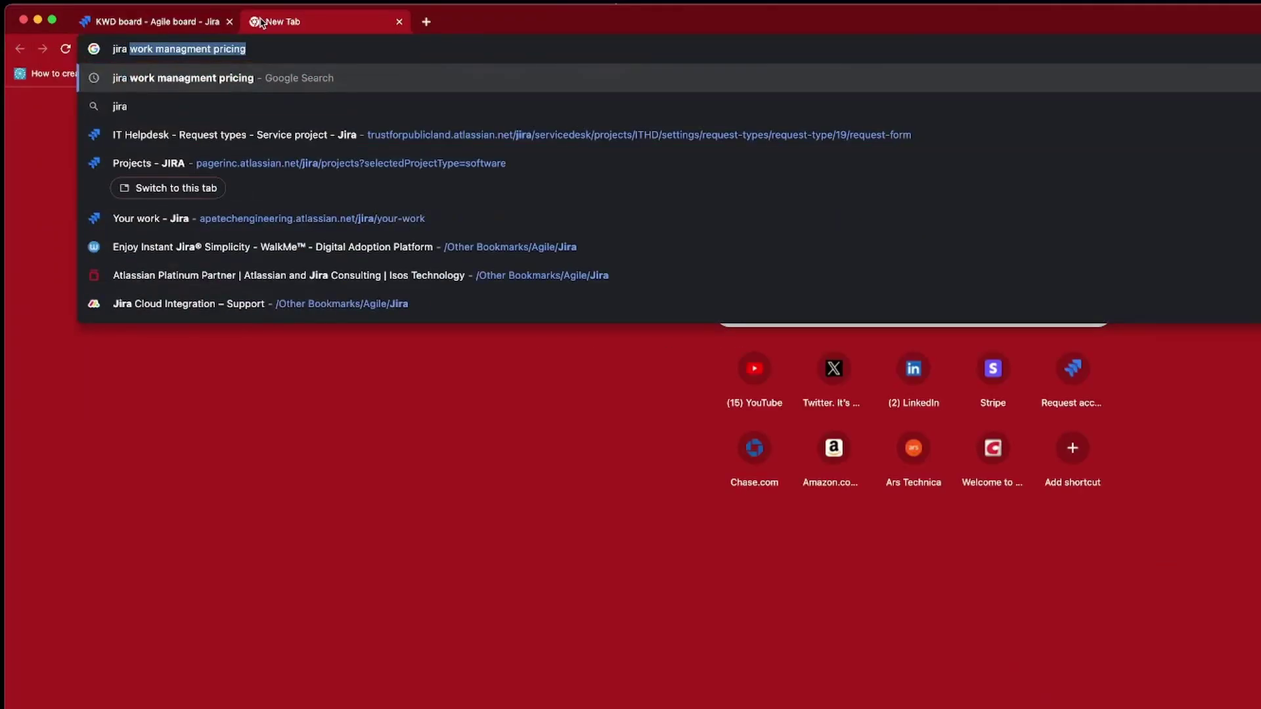
pyautogui.write('t values')
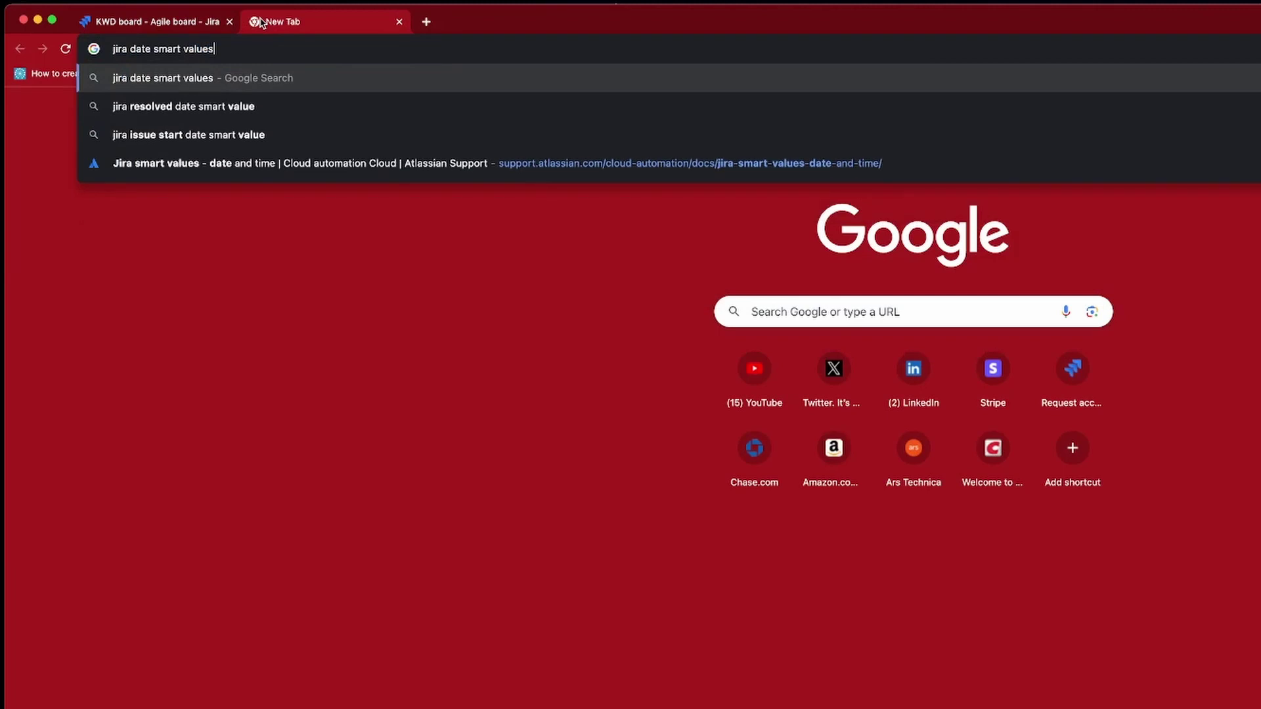
pyautogui.press('Return')
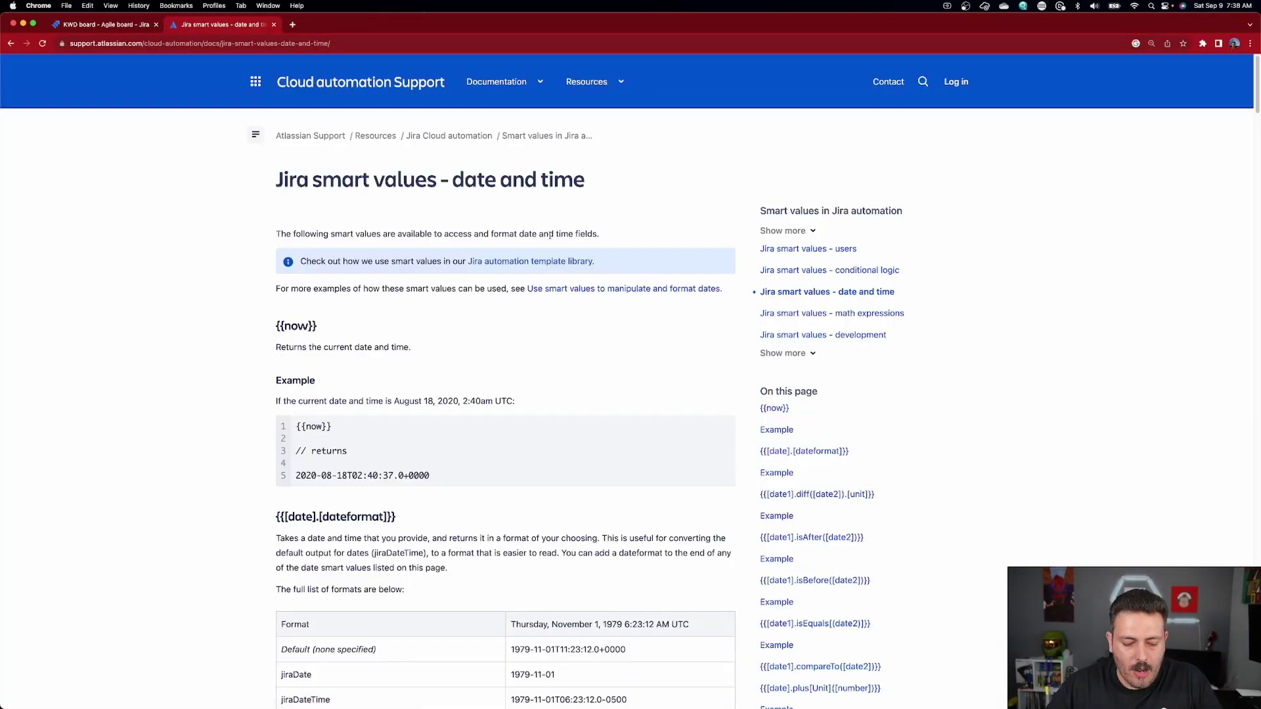
# Enlarge the smart values docs page and scroll to the {{[date1].diff([date2]).[unit]}} section.
pyautogui.press('super+equal')
pyautogui.press('super+equal')
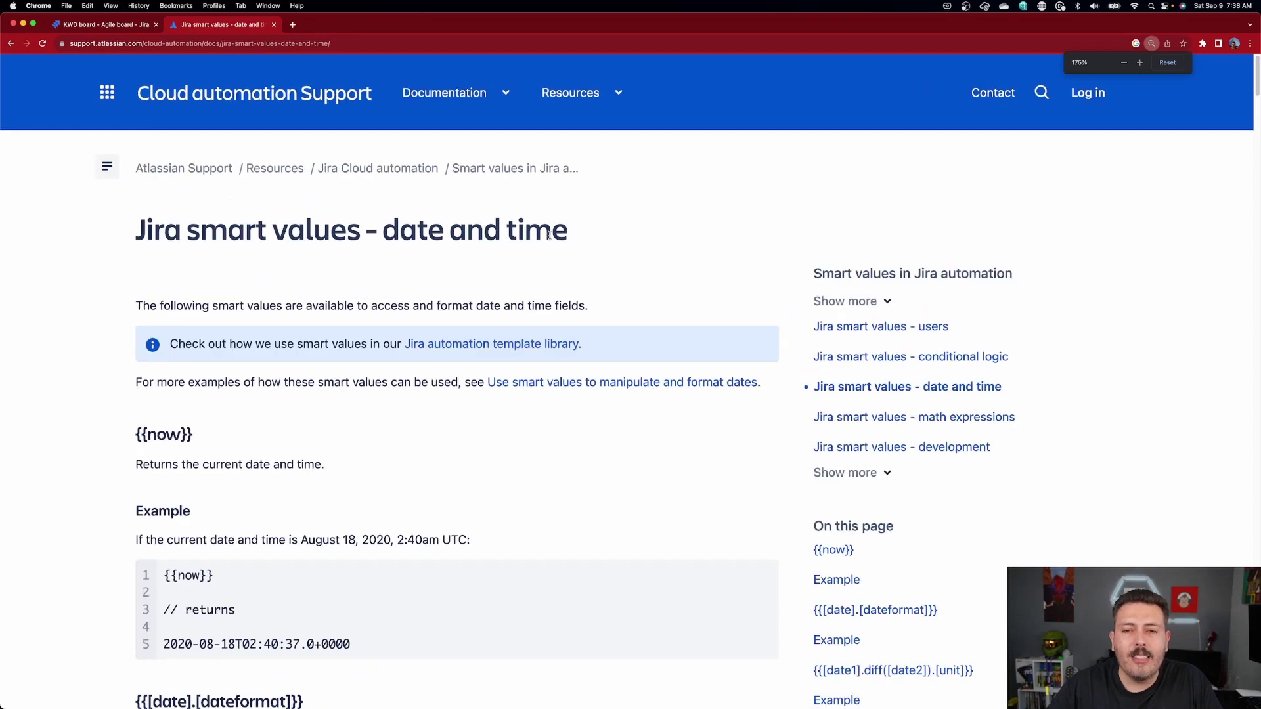
pyautogui.scroll(-5, 516, 311)
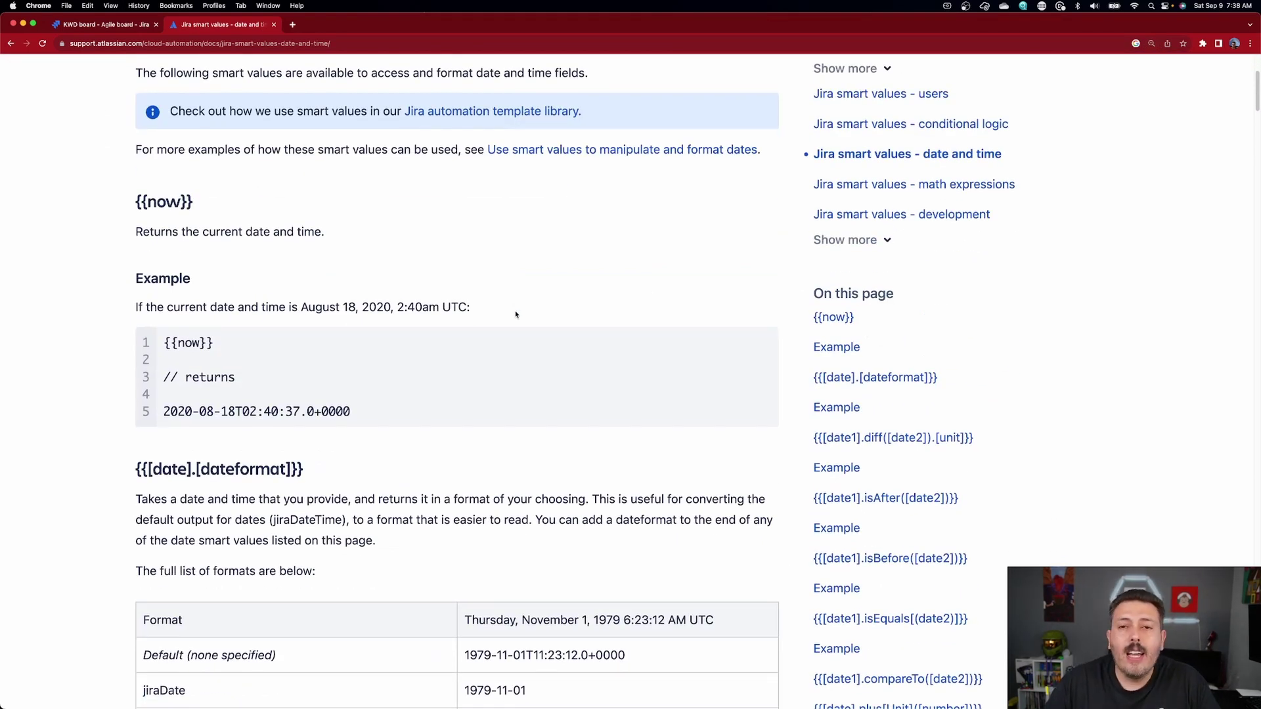
pyautogui.scroll(-6, 515, 315)
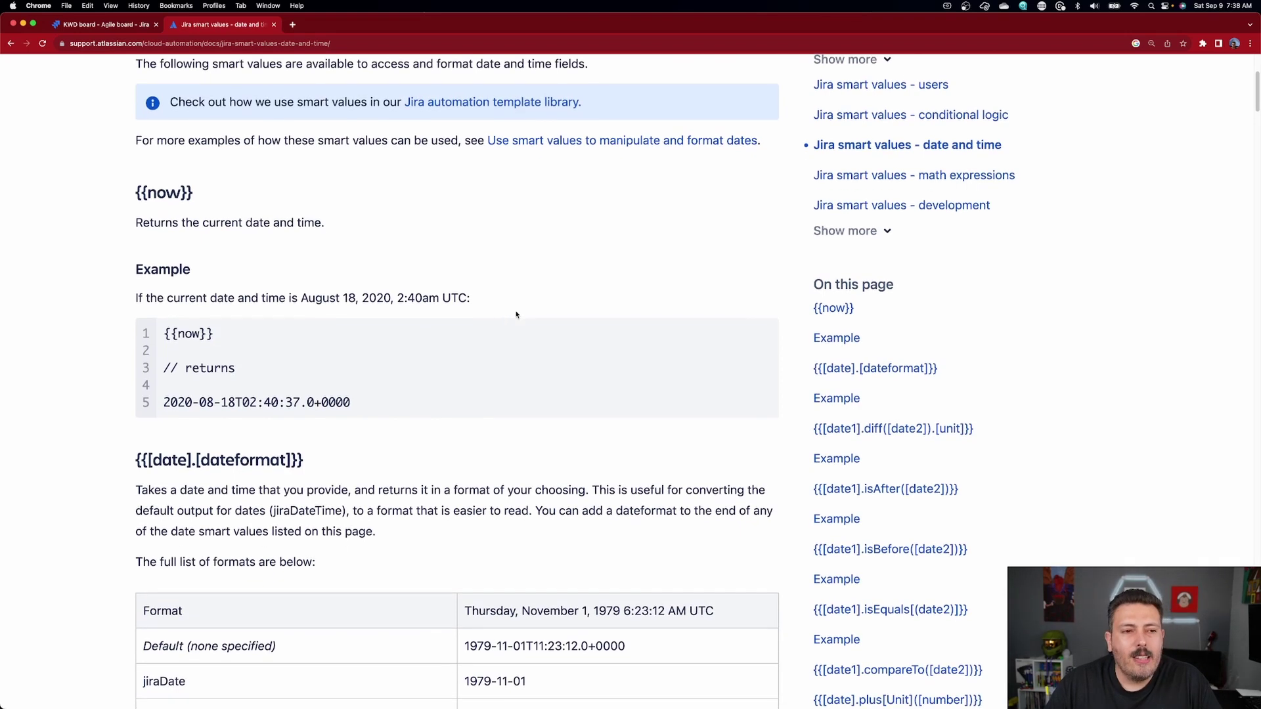
pyautogui.scroll(-20, 499, 313)
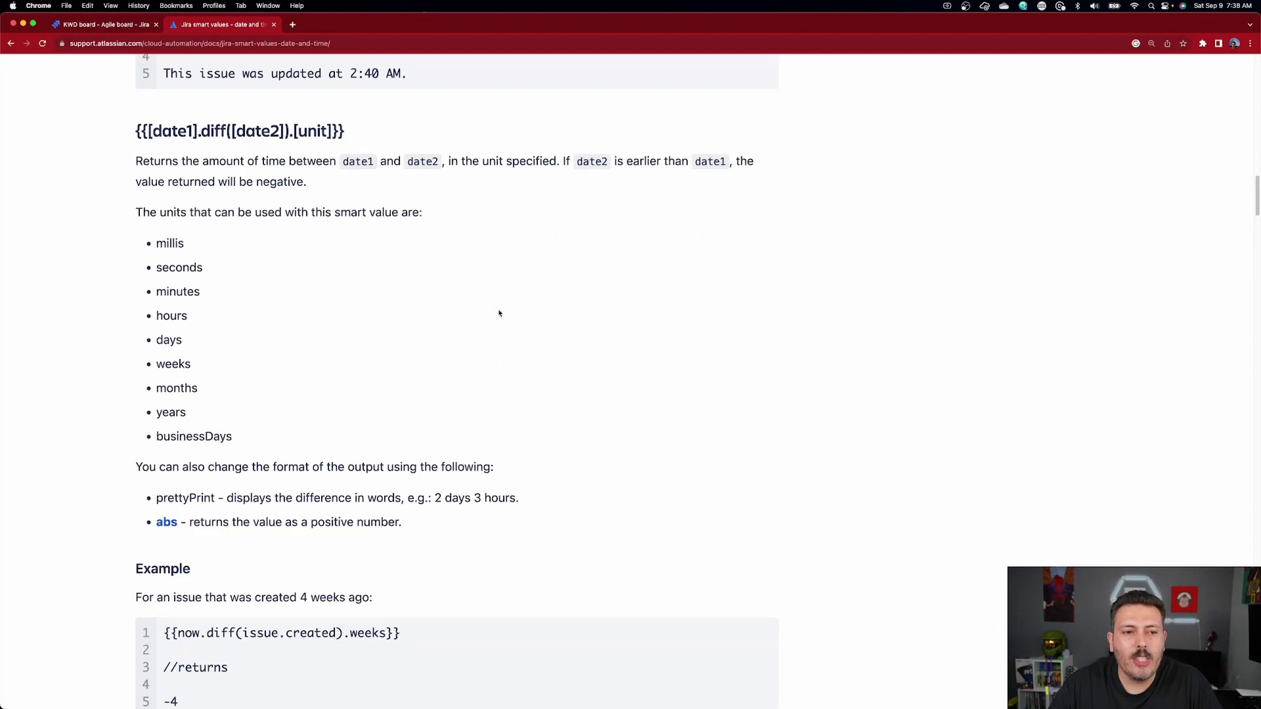
pyautogui.moveTo(133, 131); pyautogui.dragTo(206, 135)
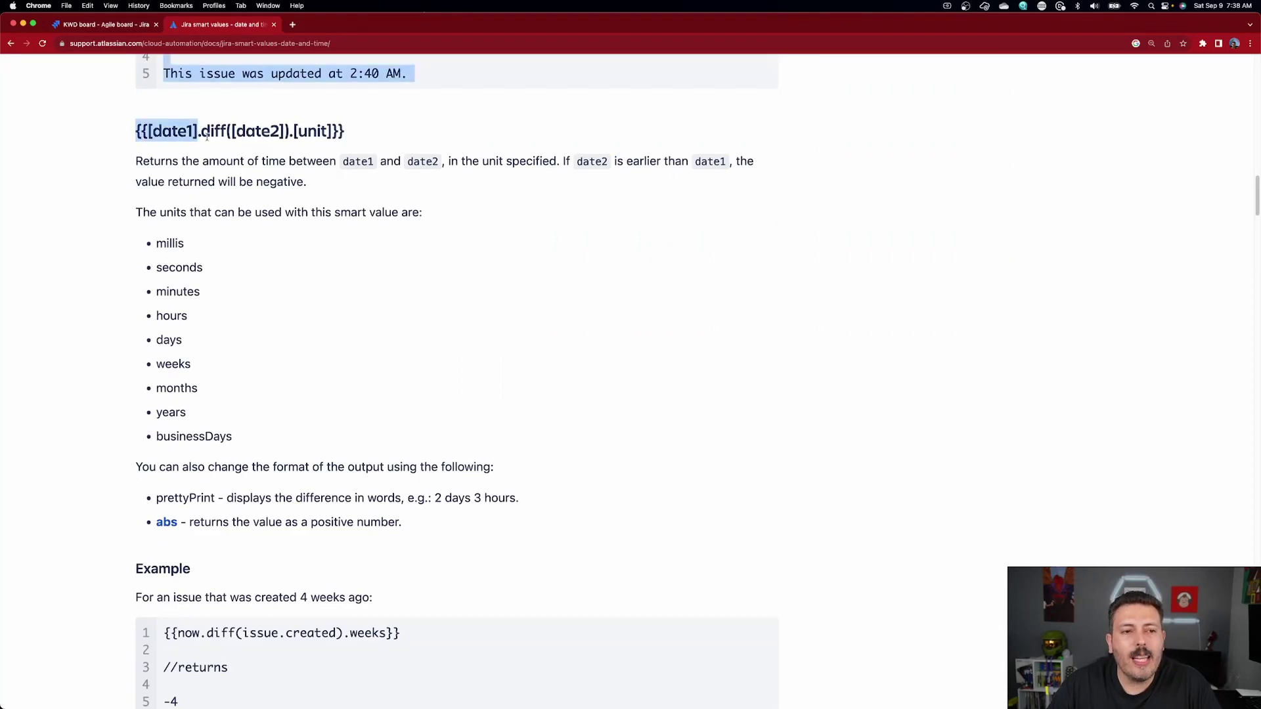
pyautogui.click(159, 135)
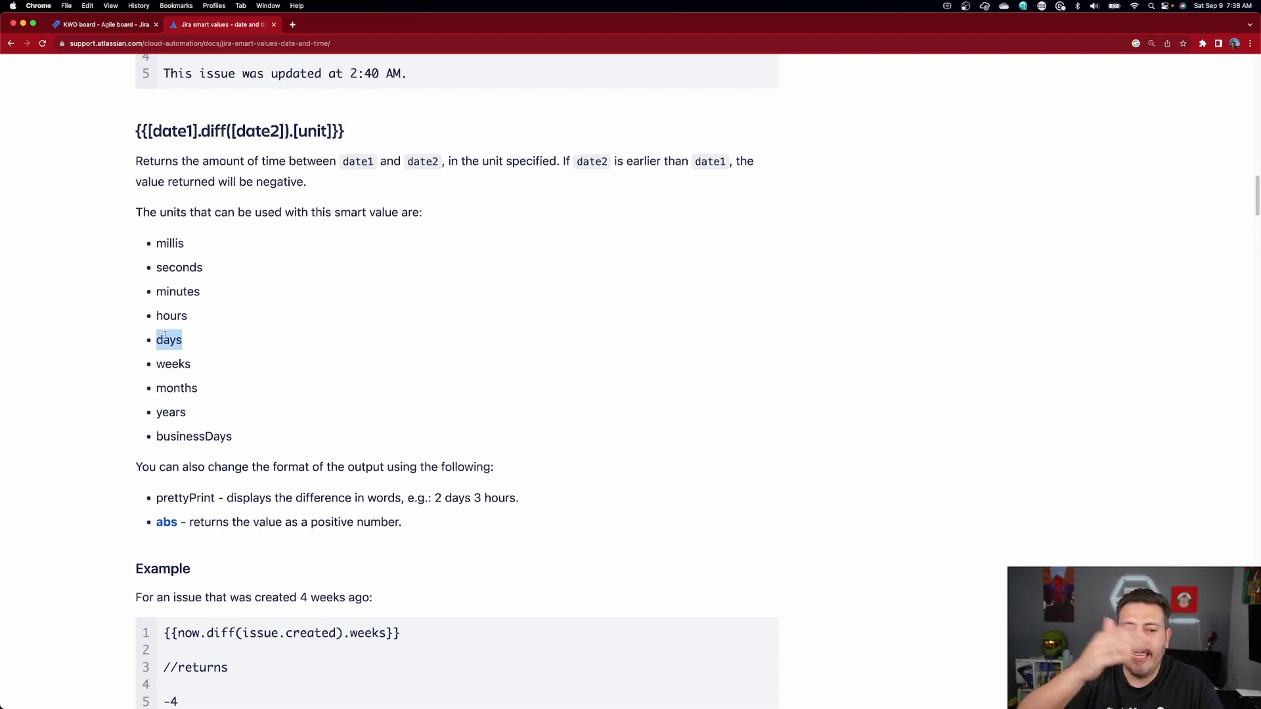
# Highlight the {{now.diff(issue.created).weeks}} example line.
pyautogui.scroll(-5, 551, 414)
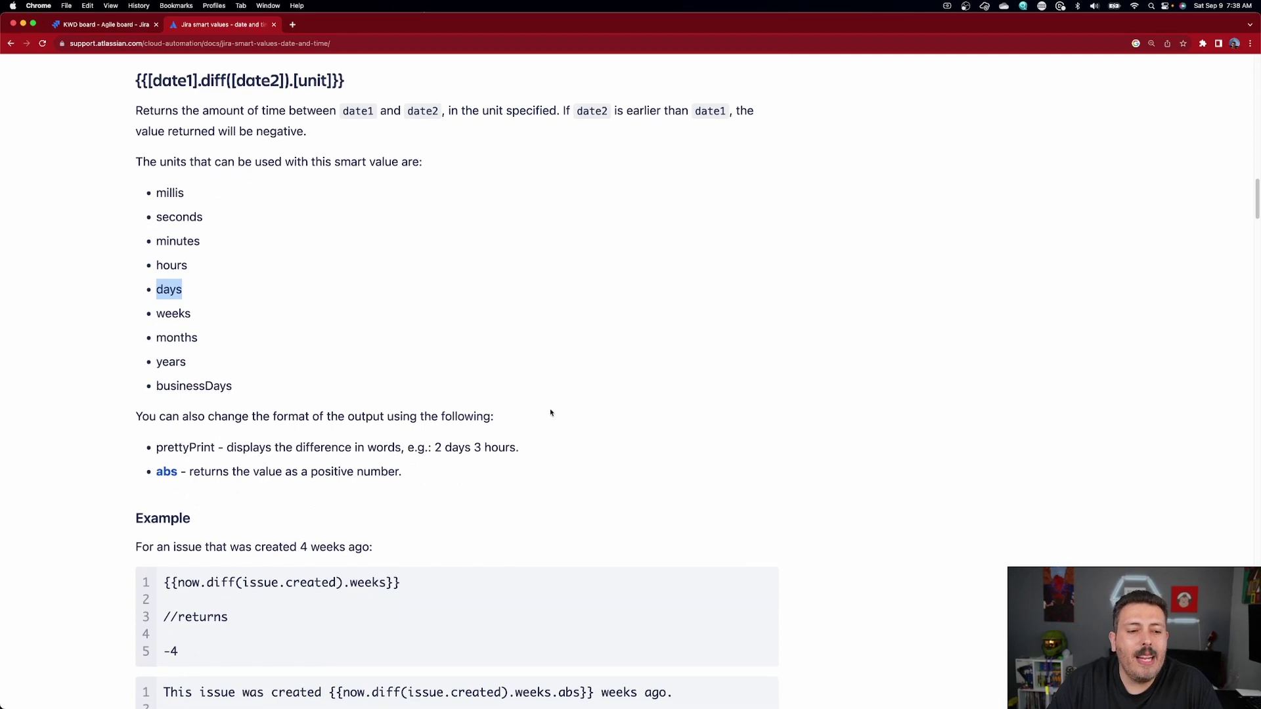
pyautogui.moveTo(399, 412); pyautogui.dragTo(269, 413)
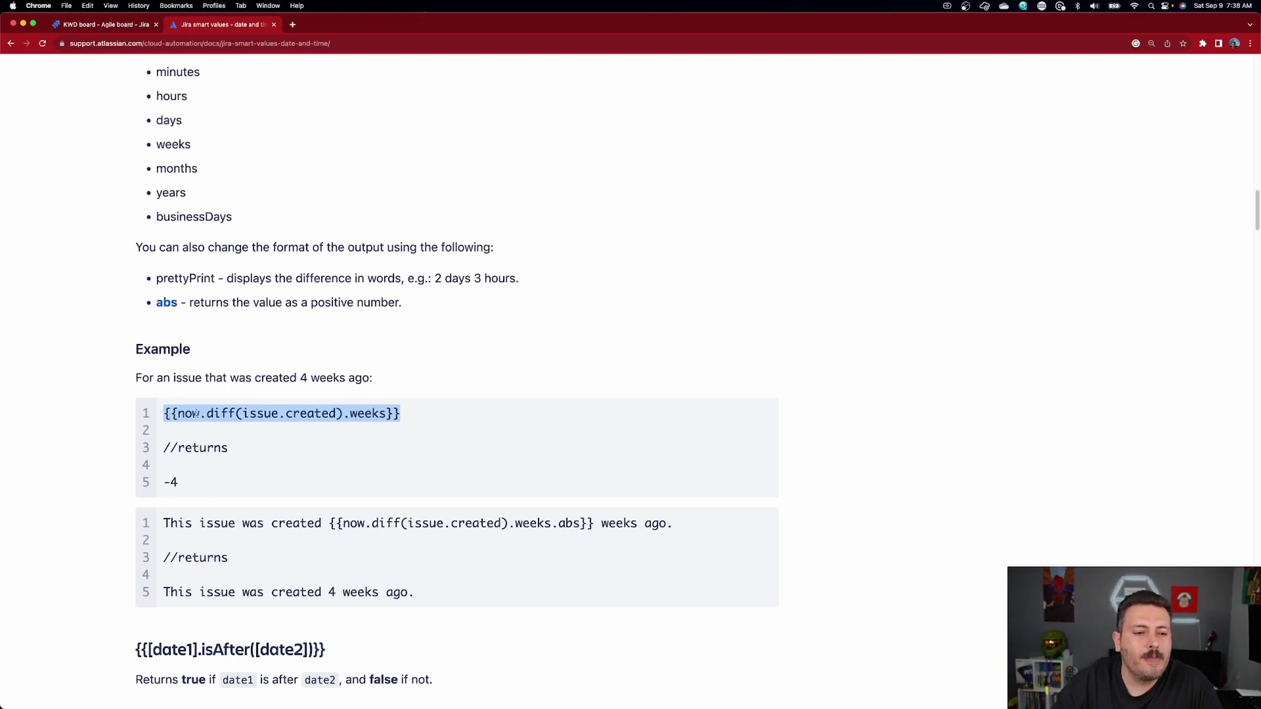
pyautogui.scroll(-5, 195, 413)
pyautogui.scroll(4, 420, 425)
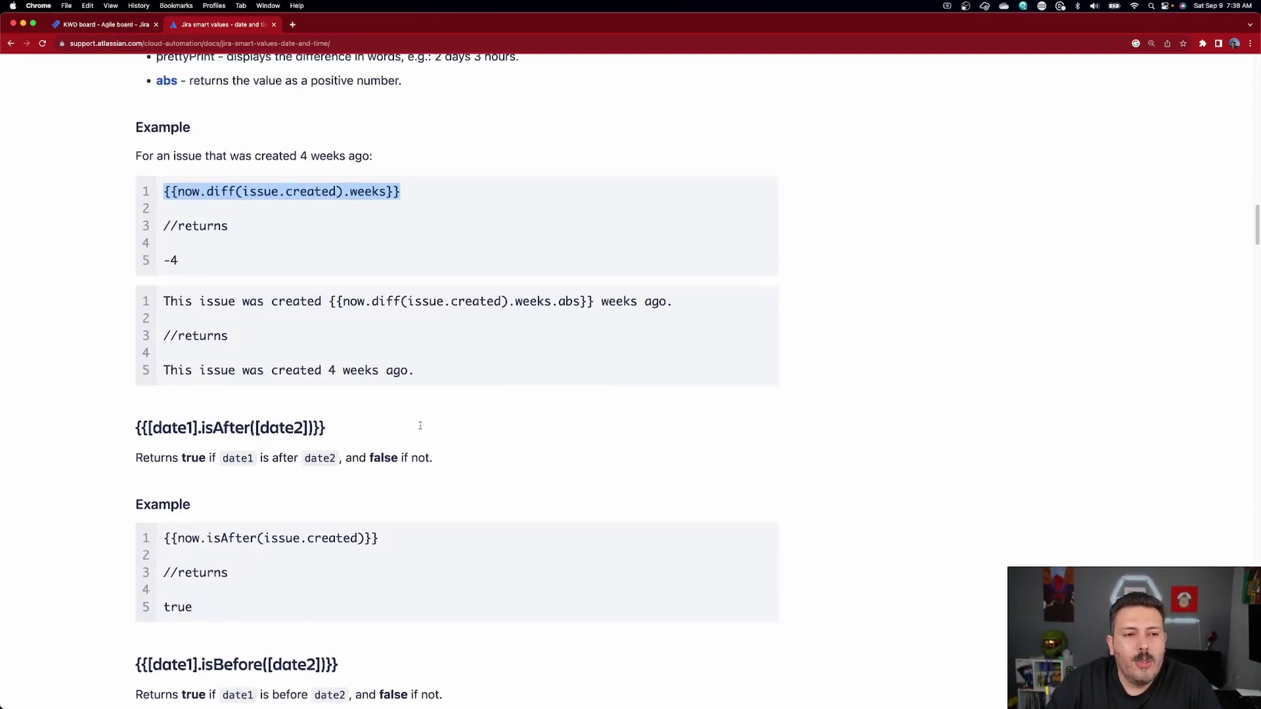
pyautogui.moveTo(417, 338); pyautogui.dragTo(170, 337)
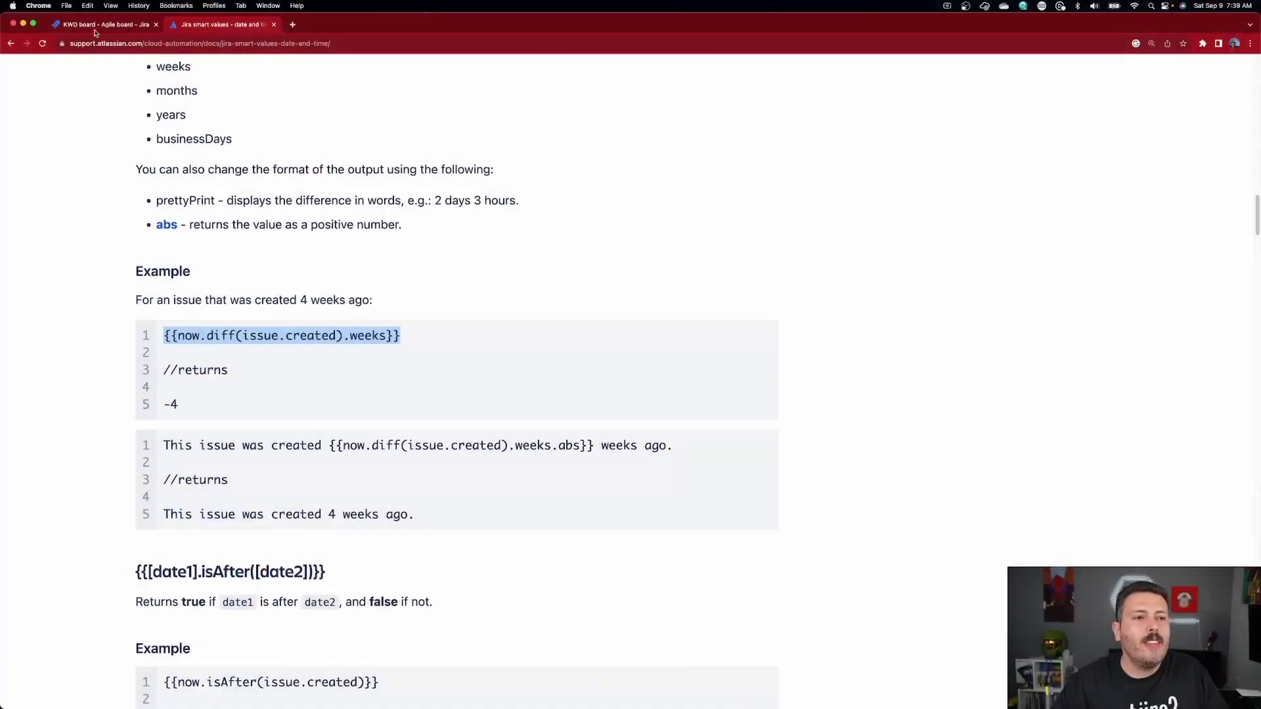
# Go to the Custom fields list in Jira's issues administration.
pyautogui.click(119, 29)
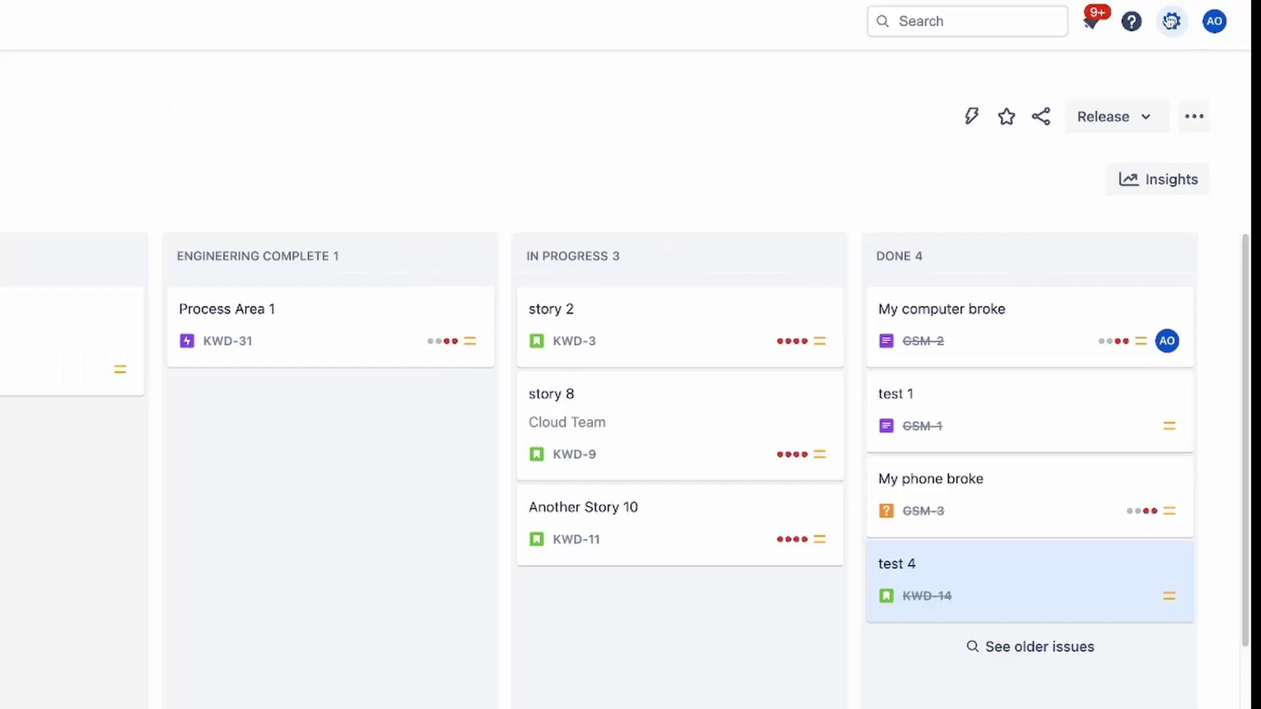
pyautogui.click(1213, 110)
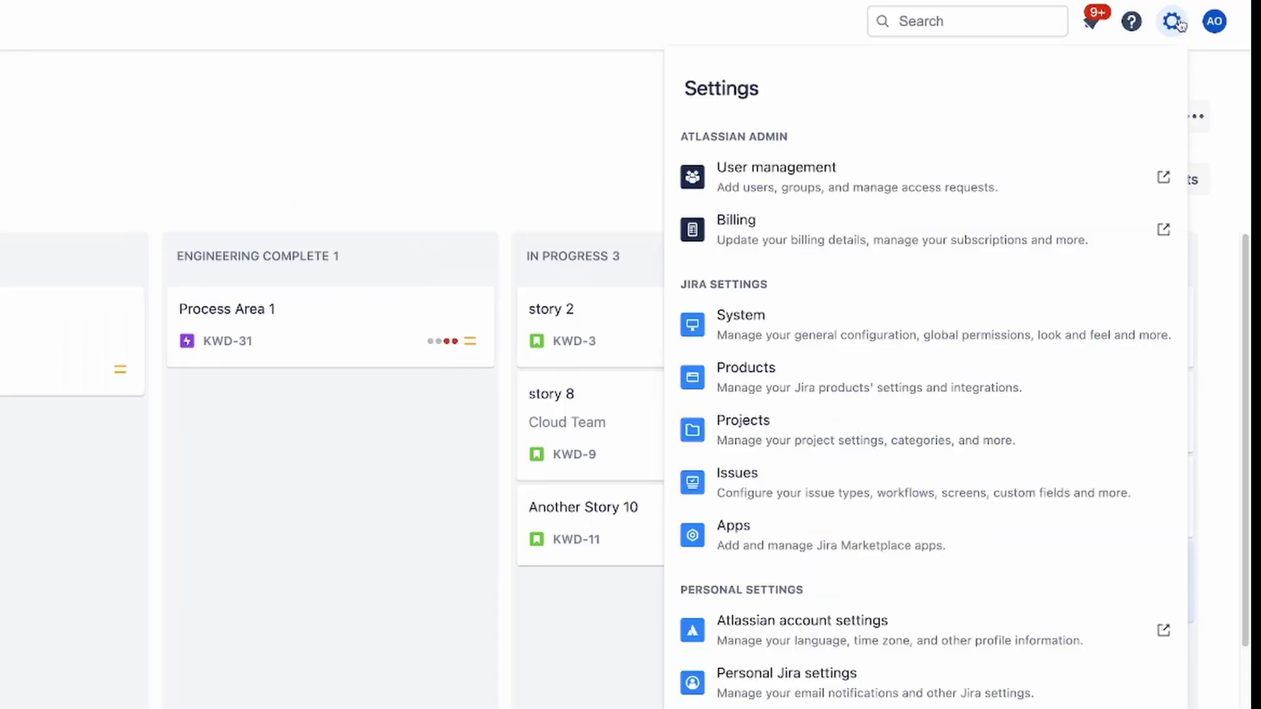
pyautogui.click(949, 393)
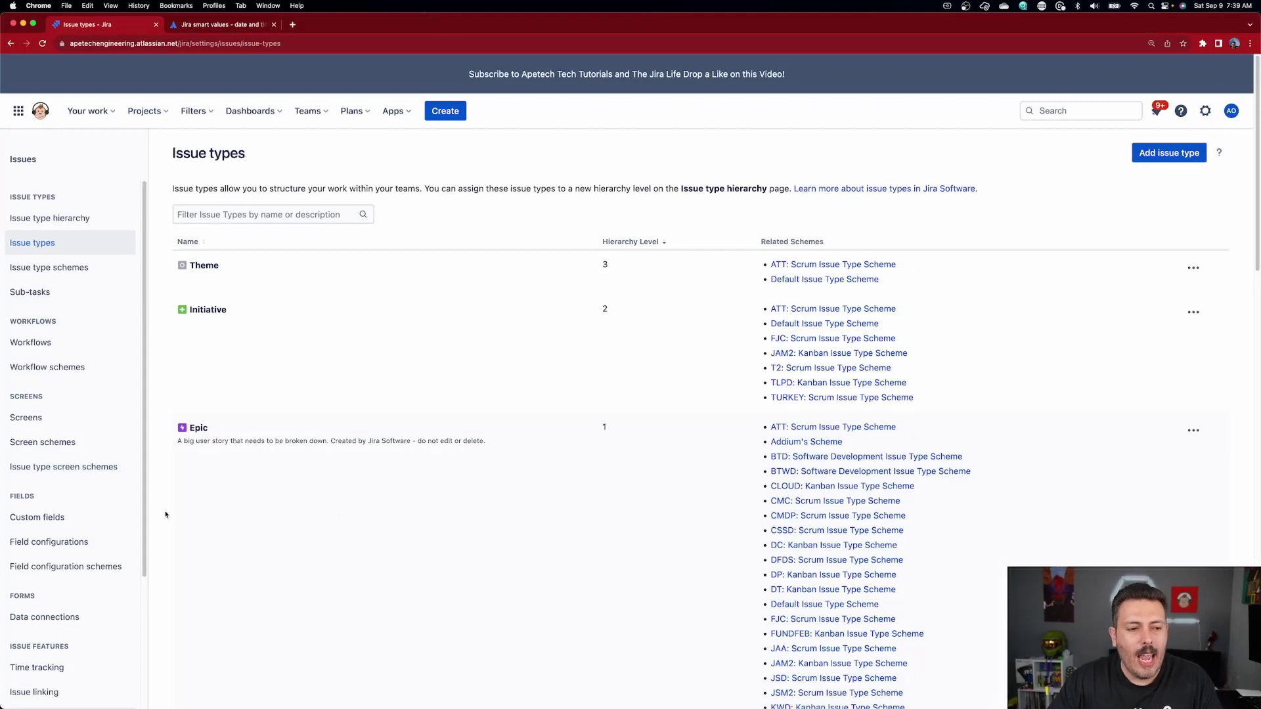
pyautogui.click(61, 518)
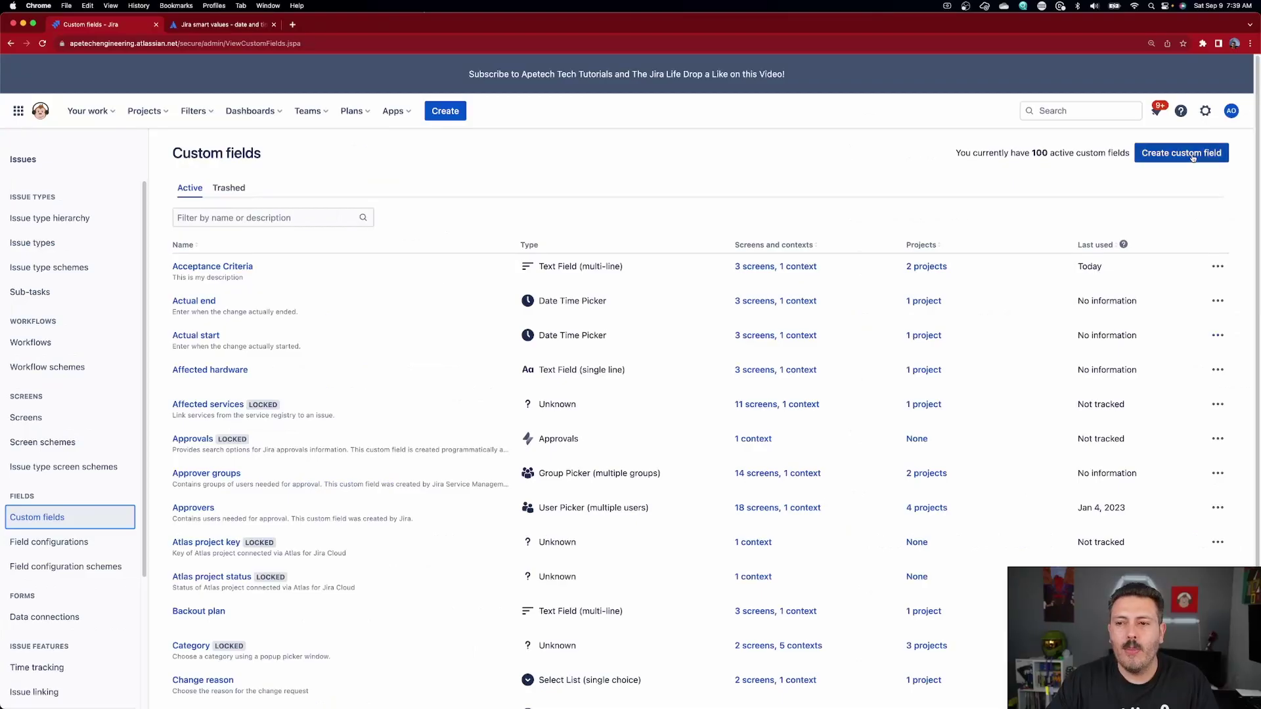
# Create a Number Field custom field named 'Results of Date Difference'.
pyautogui.click(1177, 161)
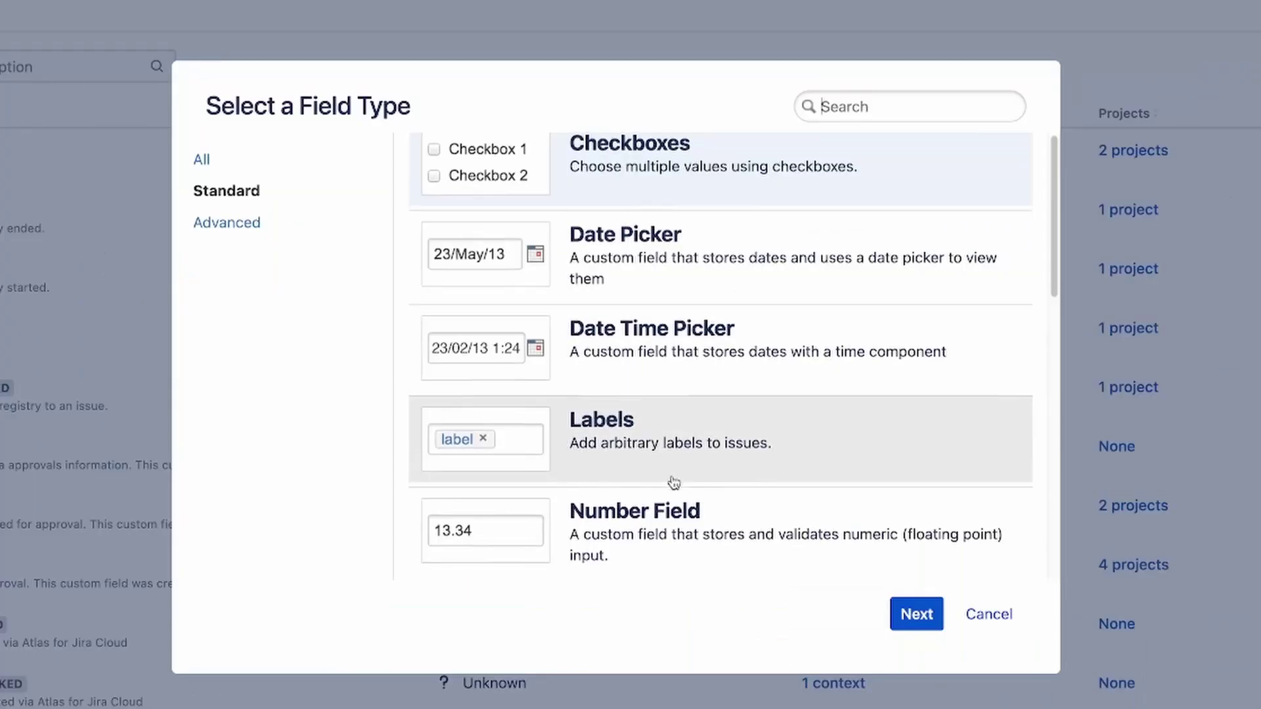
pyautogui.scroll(-1, 644, 468)
pyautogui.click(637, 497)
pyautogui.click(914, 615)
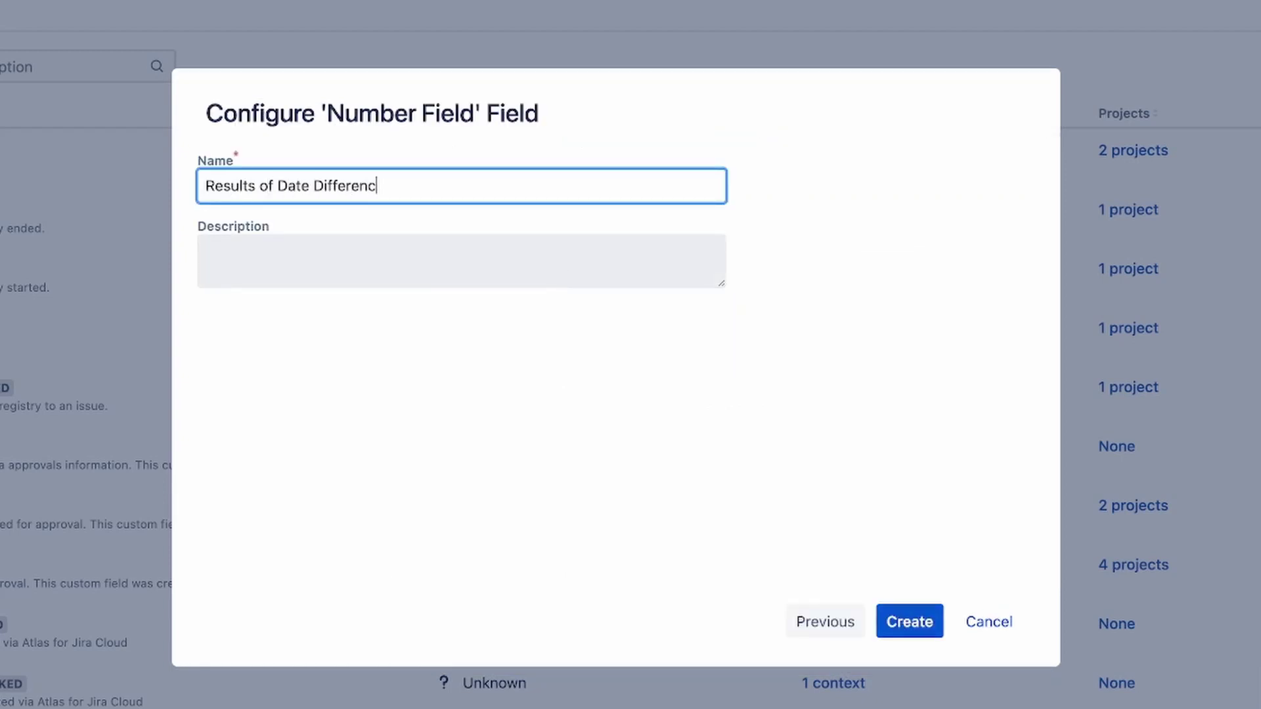
pyautogui.click(932, 629)
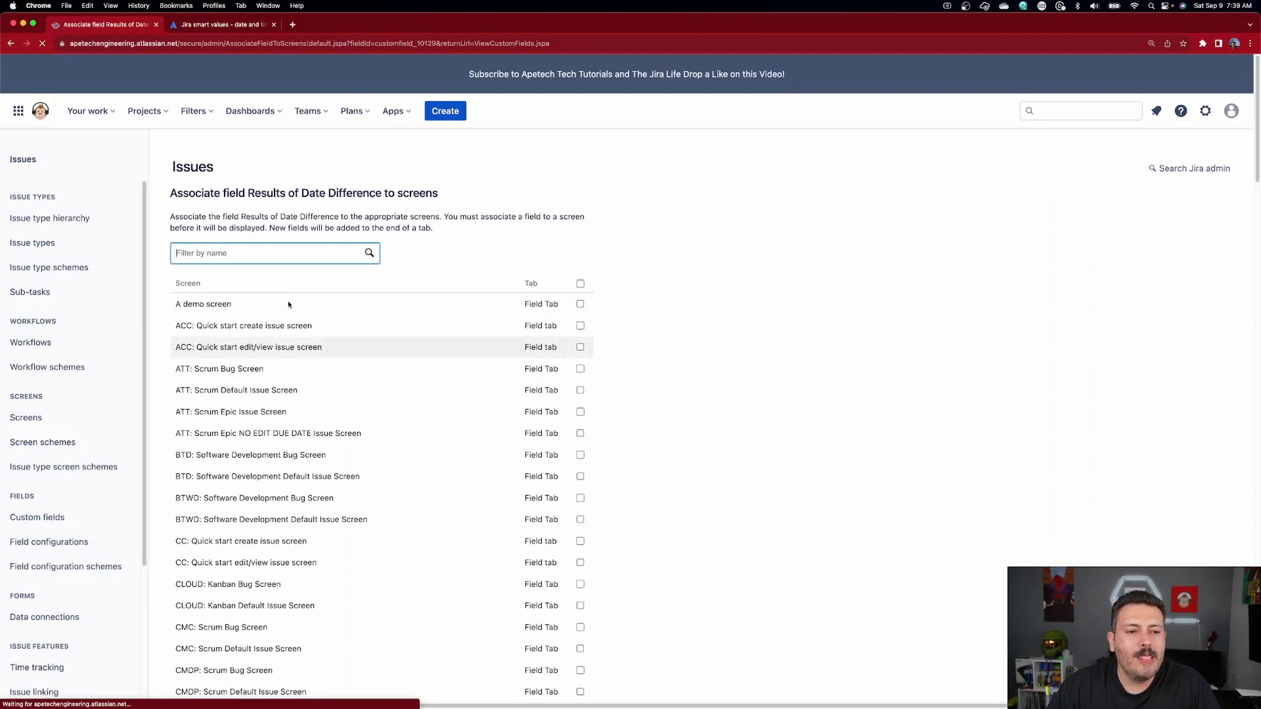
pyautogui.click(293, 24)
# Check which screens the kanban workflow demo project uses in its settings.
pyautogui.write('ape')
pyautogui.press('Return')
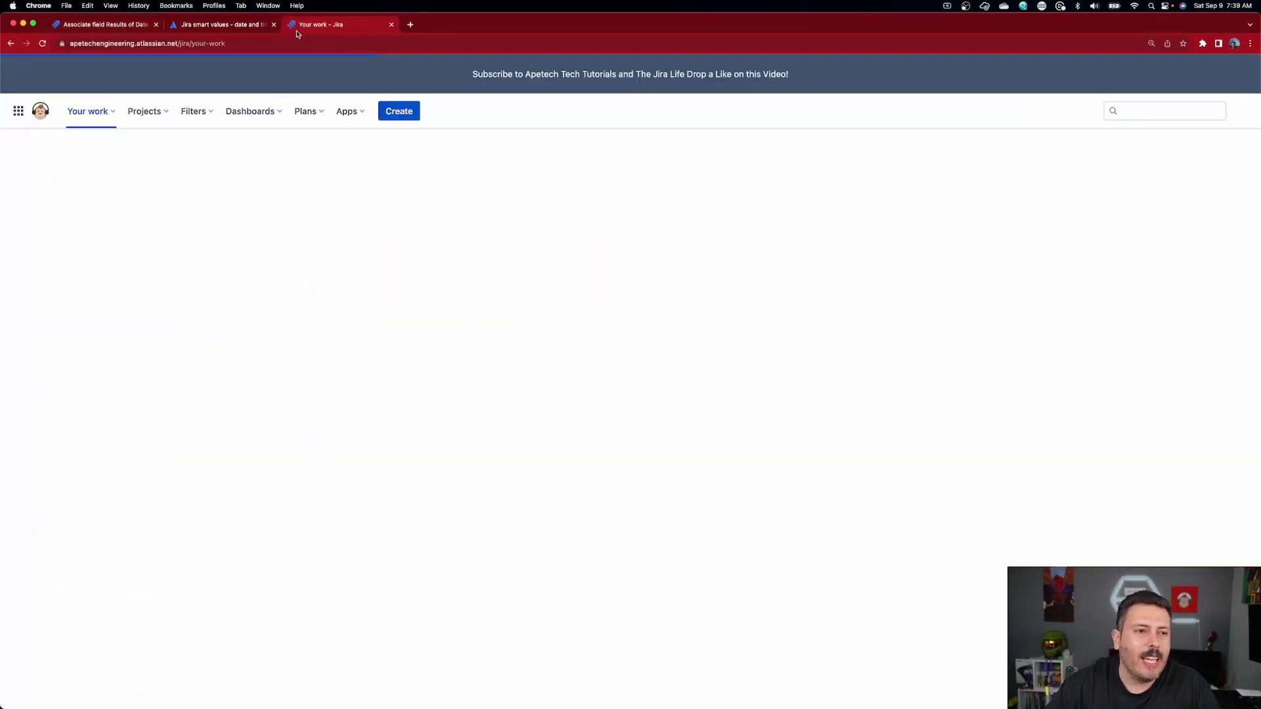
pyautogui.click(128, 301)
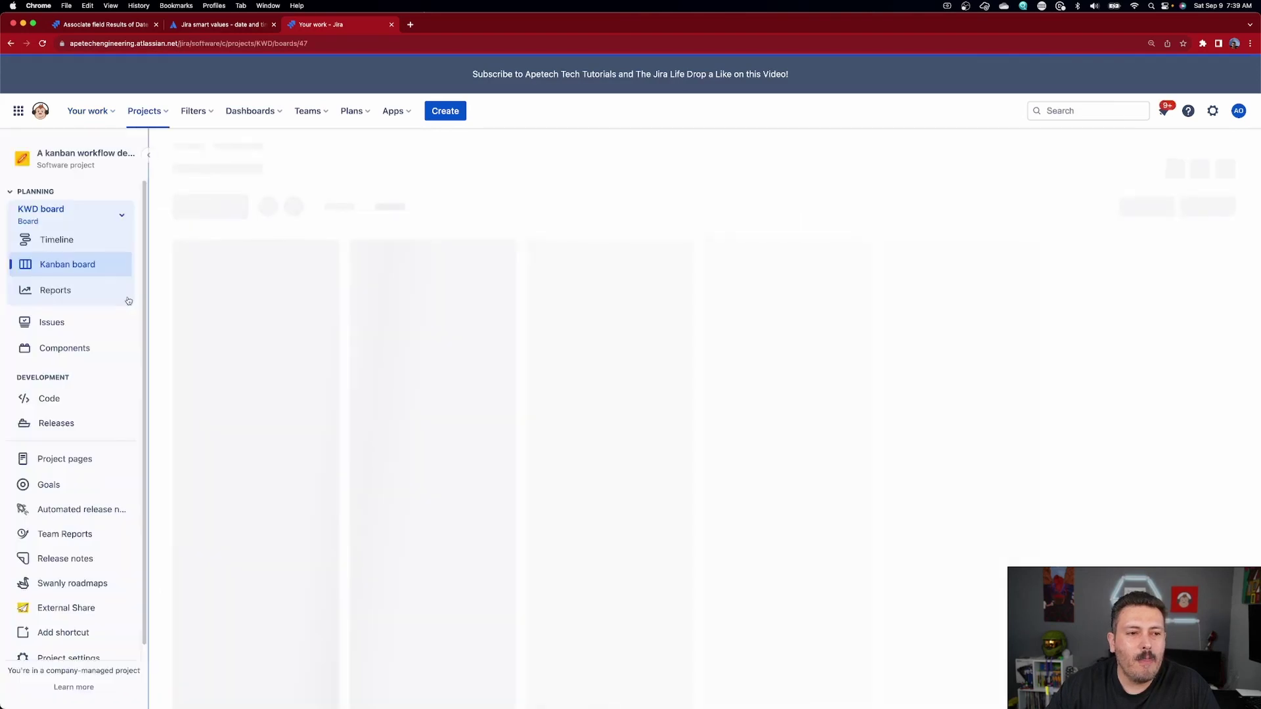
pyautogui.click(65, 641)
pyautogui.click(33, 474)
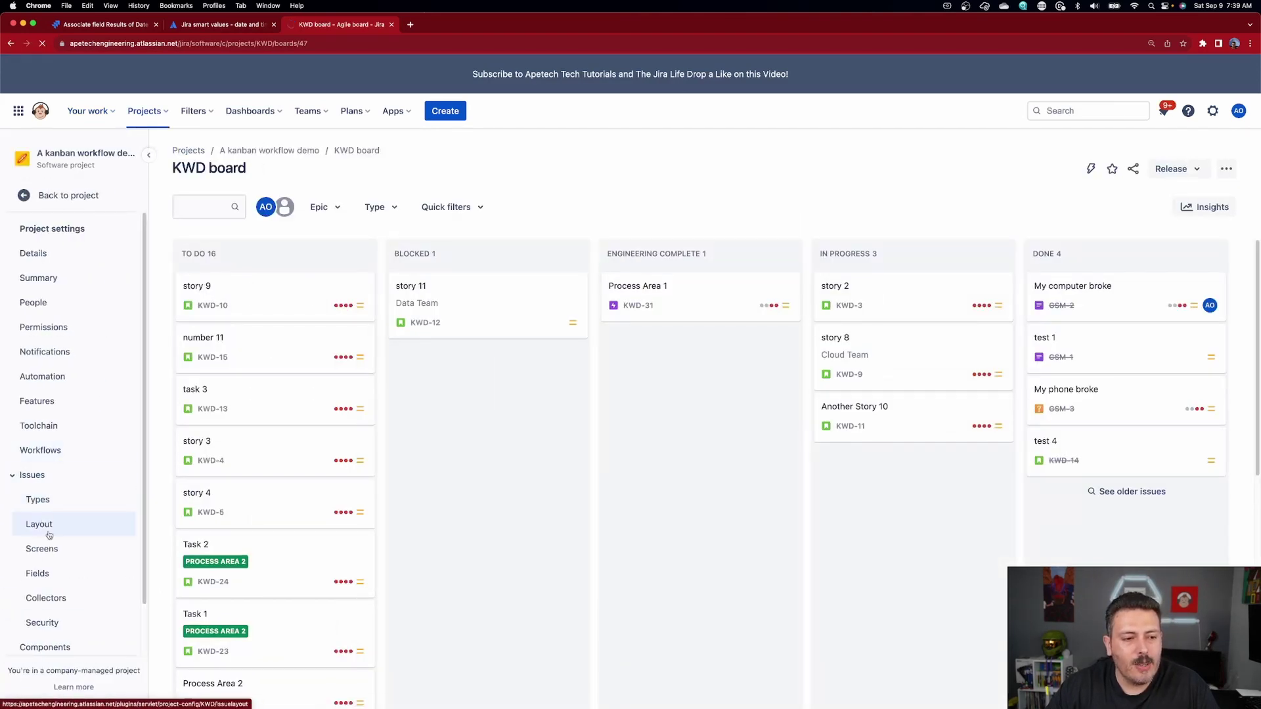
pyautogui.click(125, 549)
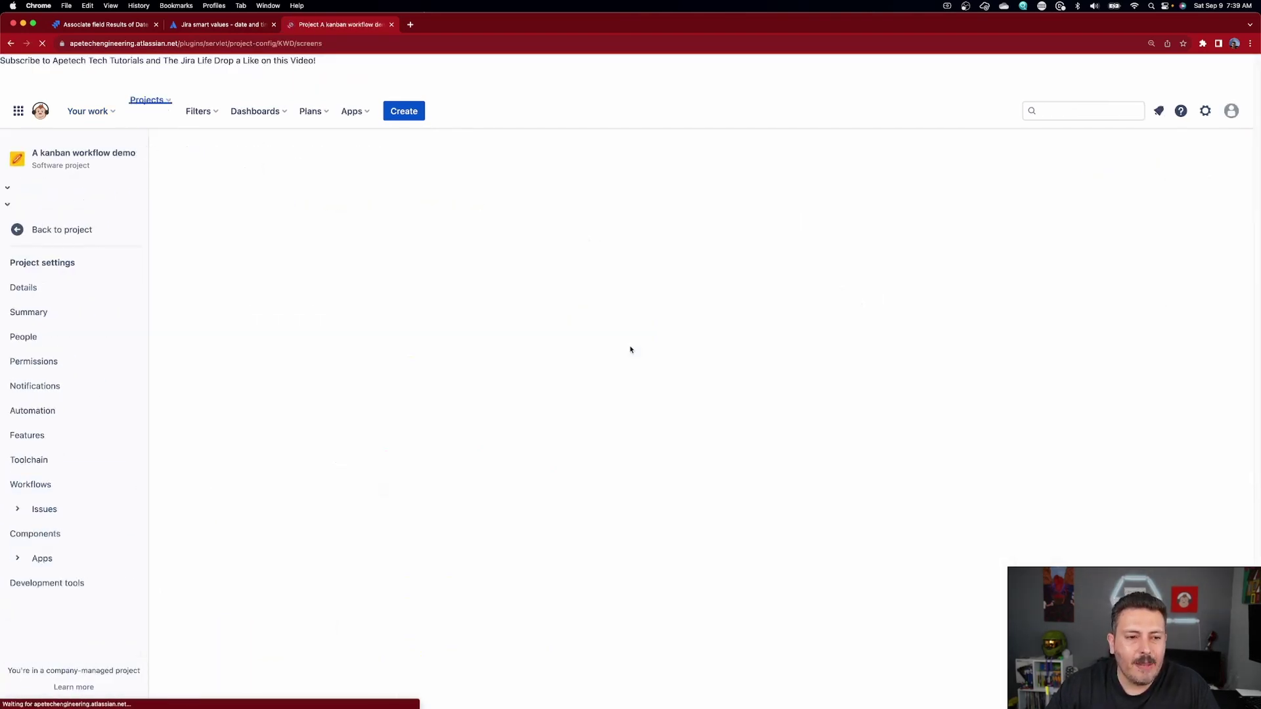
# Associate the field with the KWD bug screen and KWD default issue screen.
pyautogui.click(105, 24)
pyautogui.write('kwd')
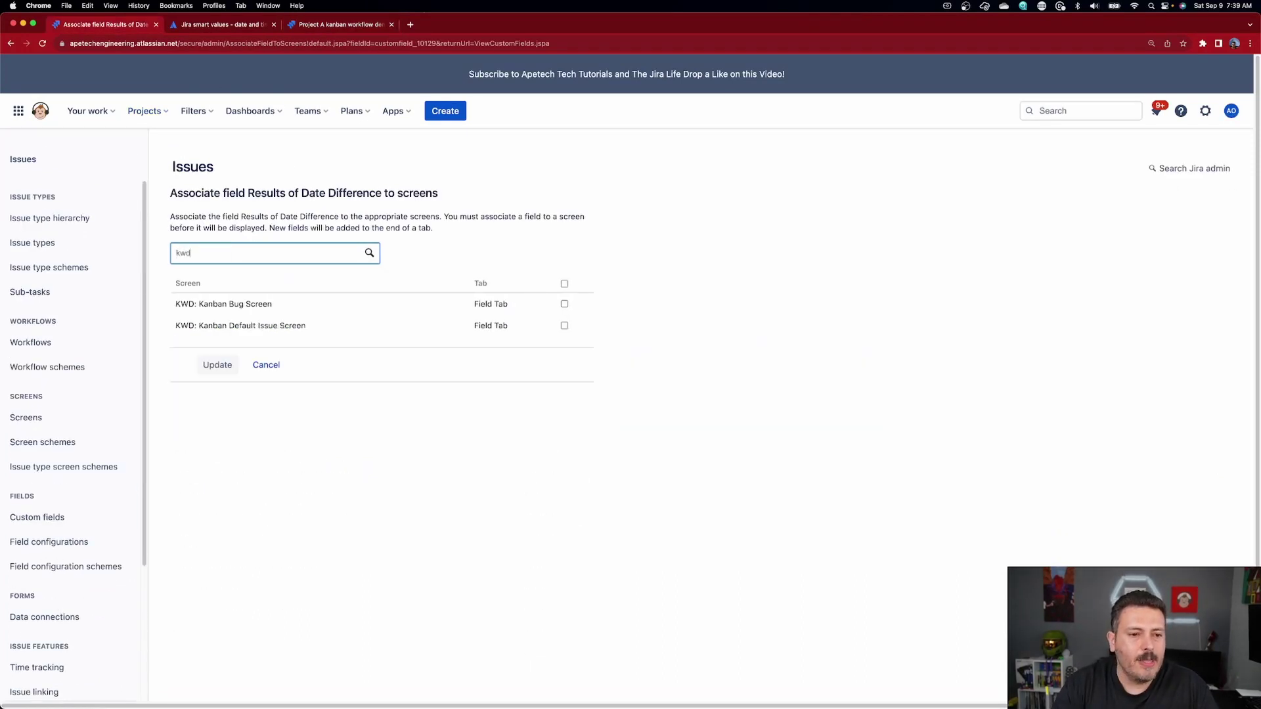
pyautogui.click(564, 303)
pyautogui.click(564, 325)
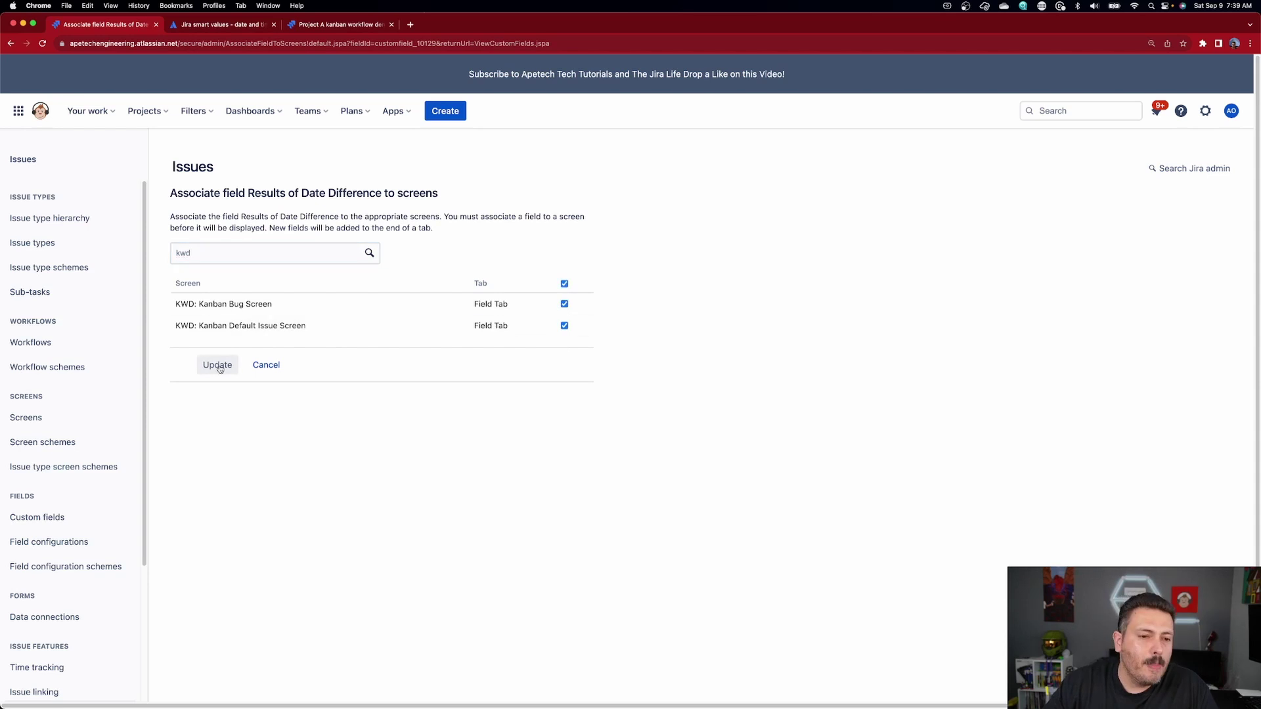
pyautogui.click(218, 366)
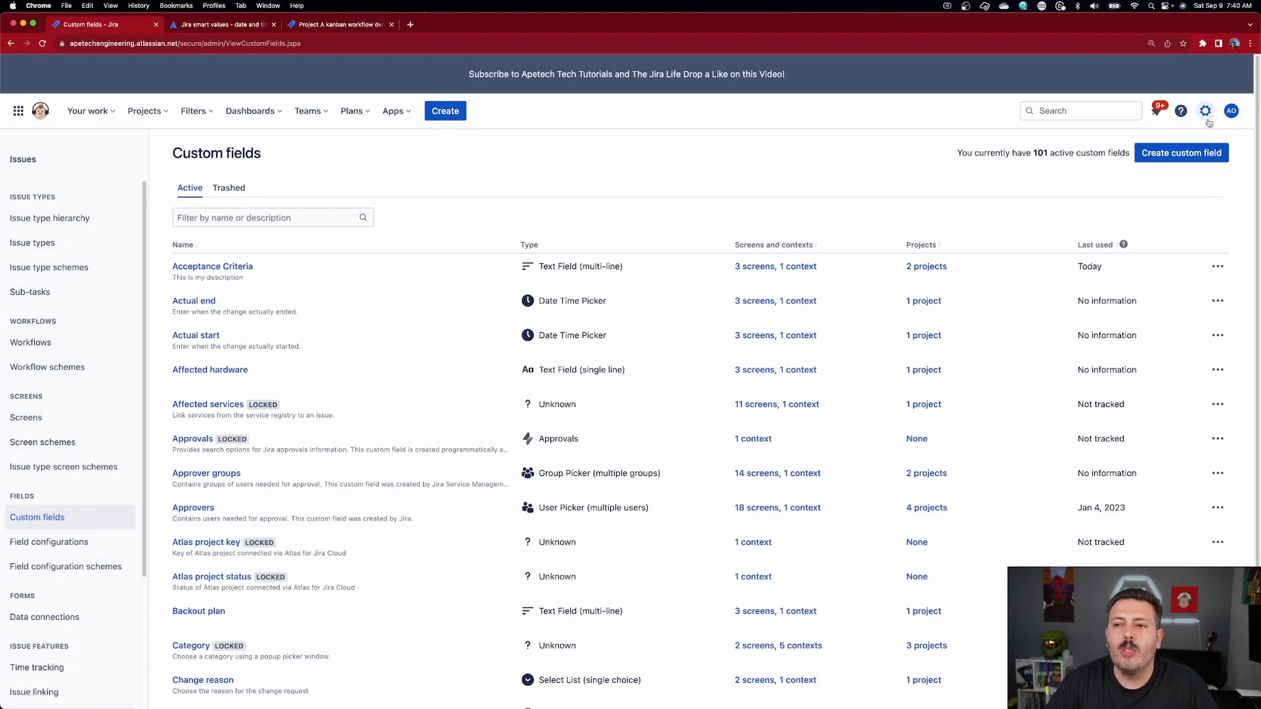
# Create a new rule from the kanban workflow demo project's Automation settings.
pyautogui.click(328, 25)
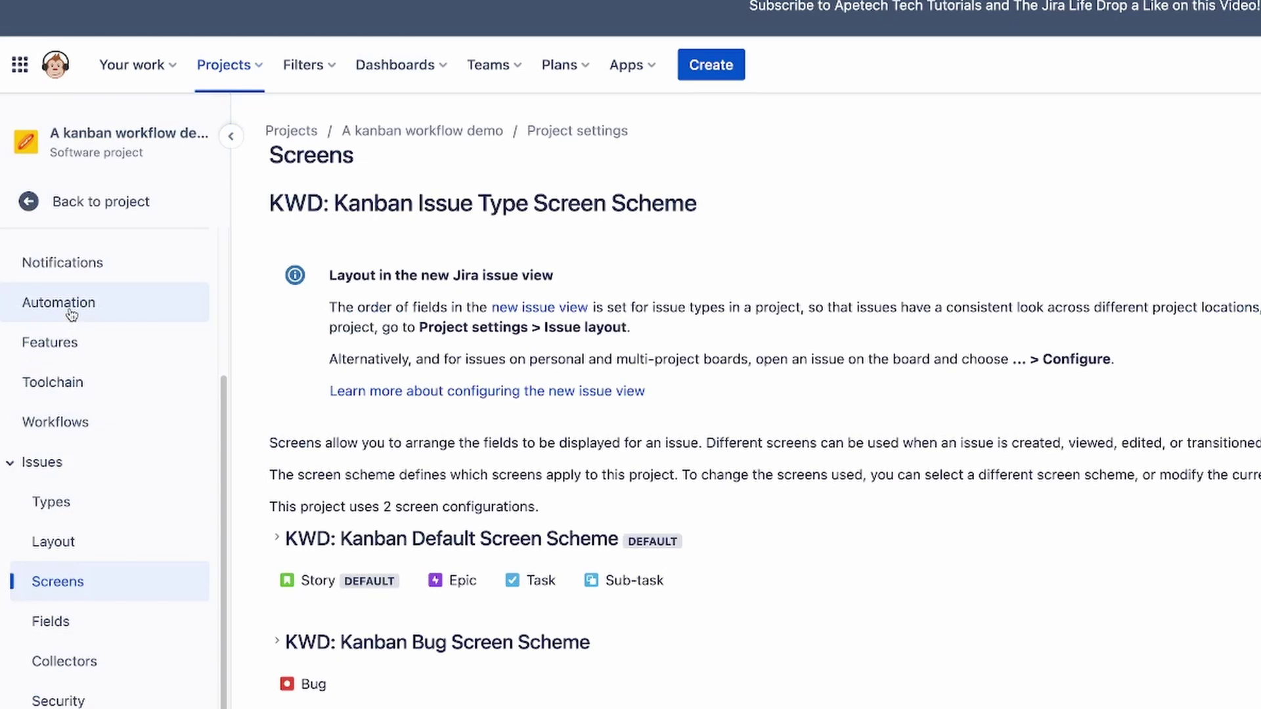
pyautogui.click(71, 315)
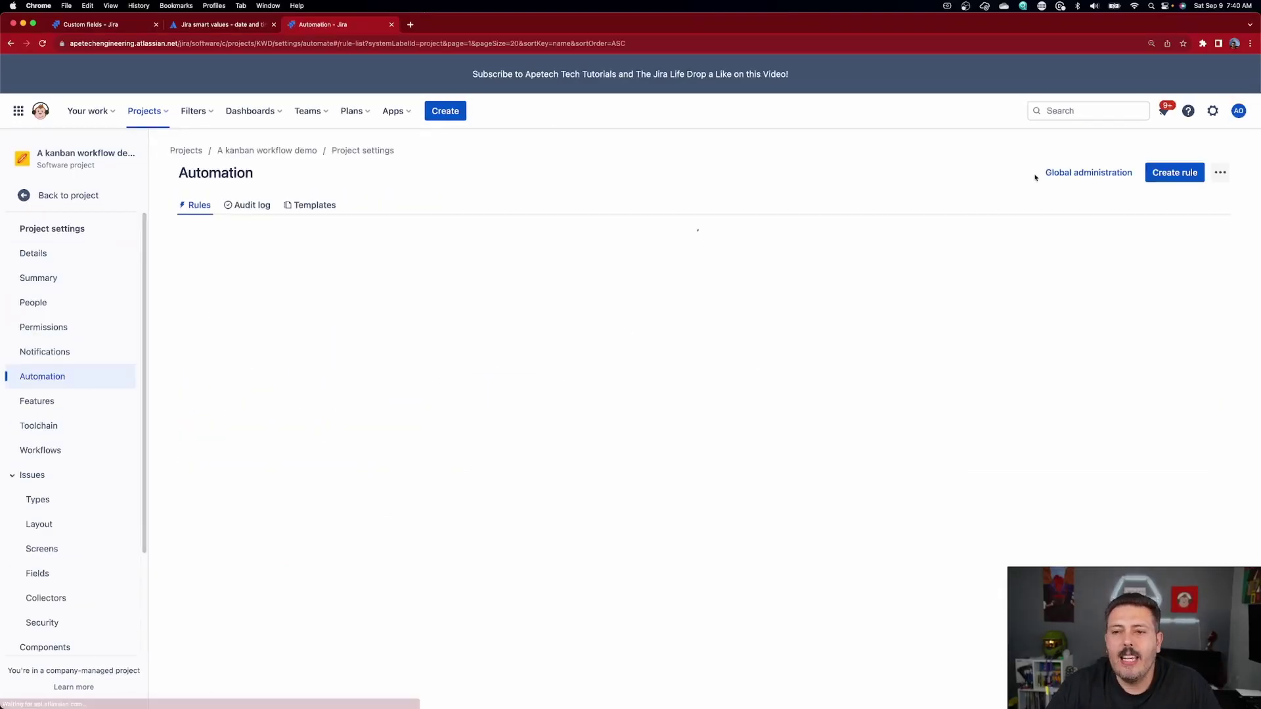
pyautogui.click(1168, 176)
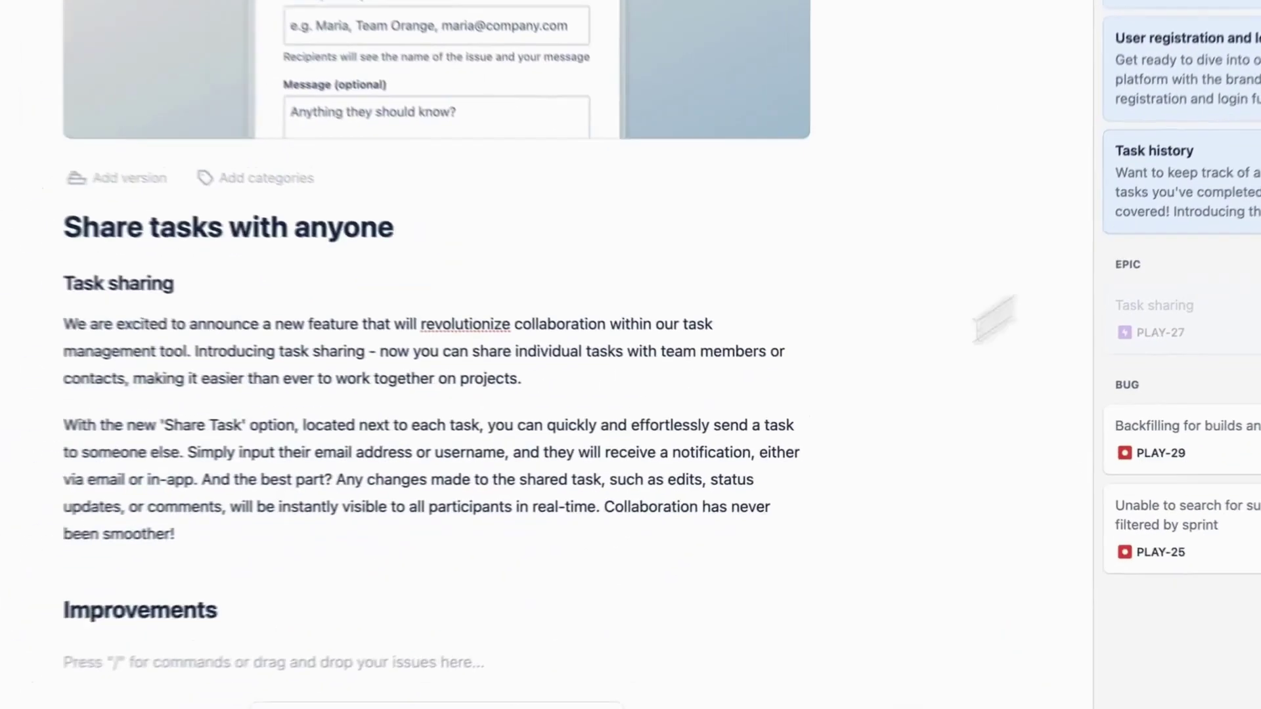
# Add a Task history bullet under Improvements and publish the release note now.
pyautogui.click(468, 662)
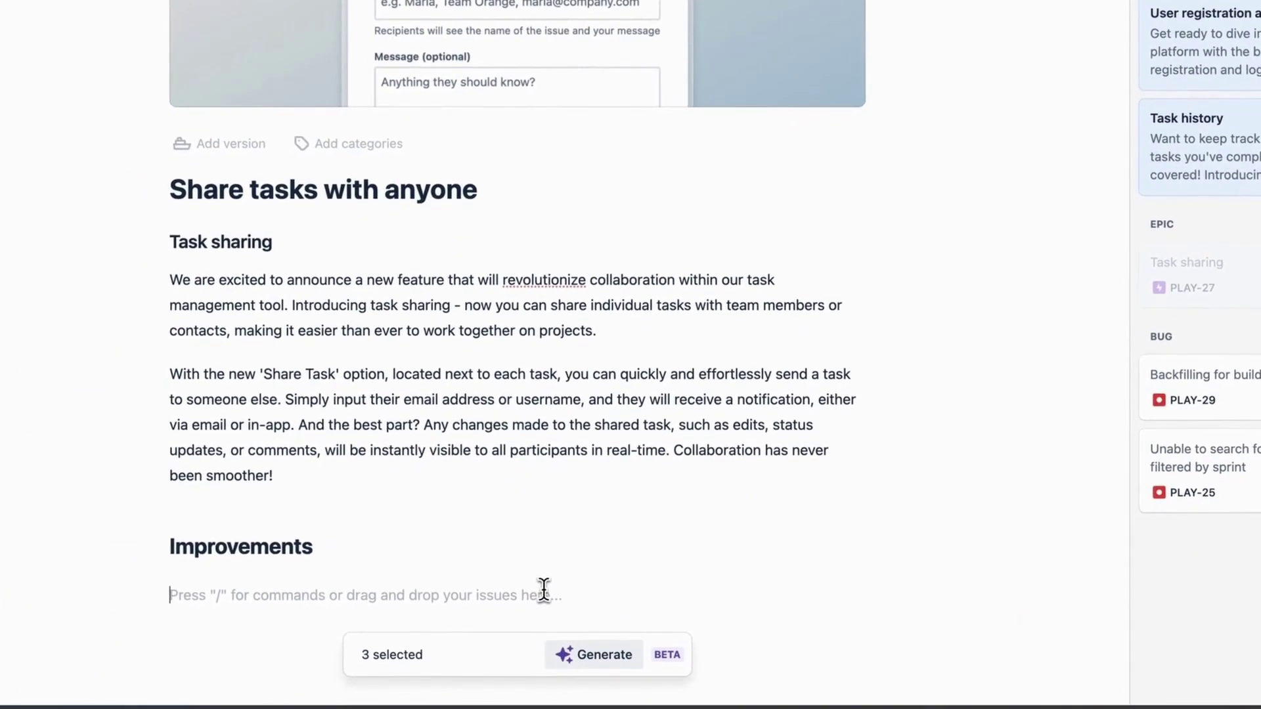
pyautogui.write('/')
pyautogui.press('Down')
pyautogui.press('Down')
pyautogui.press('Down')
pyautogui.press('Down')
pyautogui.press('Down')
pyautogui.press('Down')
pyautogui.press('Down')
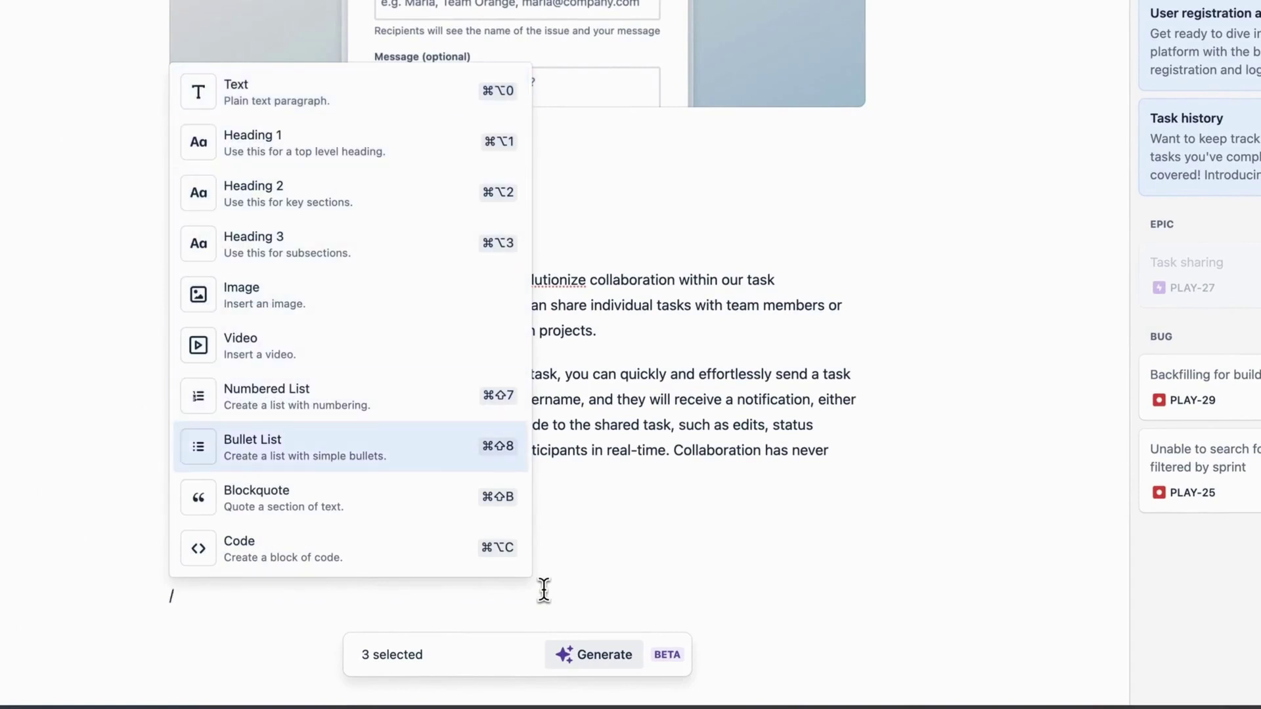
pyautogui.press('Return')
pyautogui.moveTo(1189, 141); pyautogui.dragTo(373, 594)
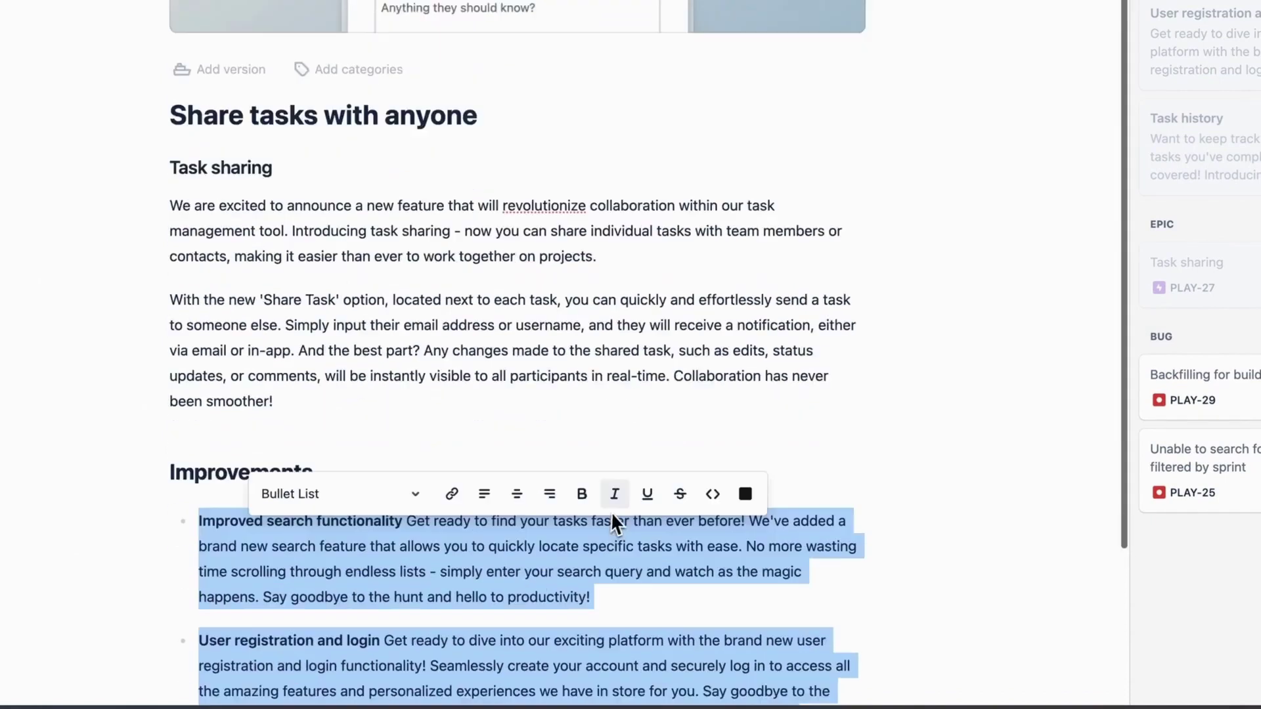
pyautogui.scroll(-3, 611, 511)
pyautogui.scroll(5, 620, 511)
pyautogui.click(1175, 39)
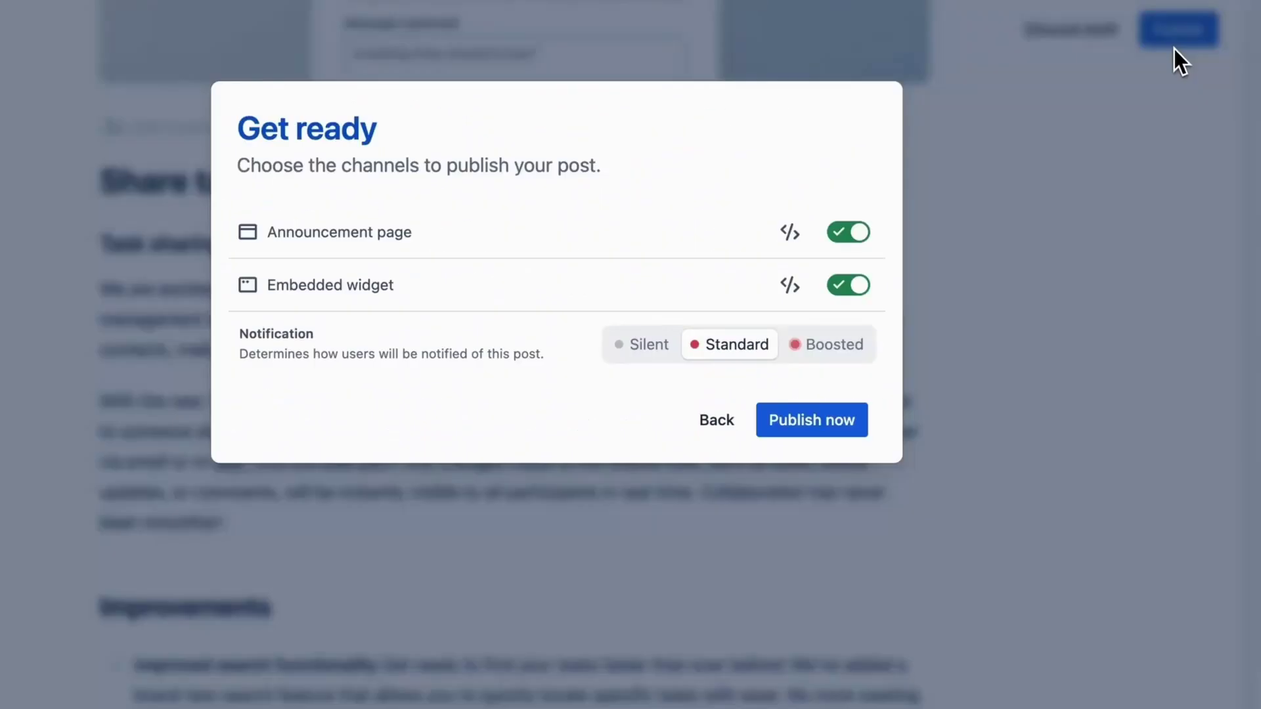
pyautogui.click(802, 423)
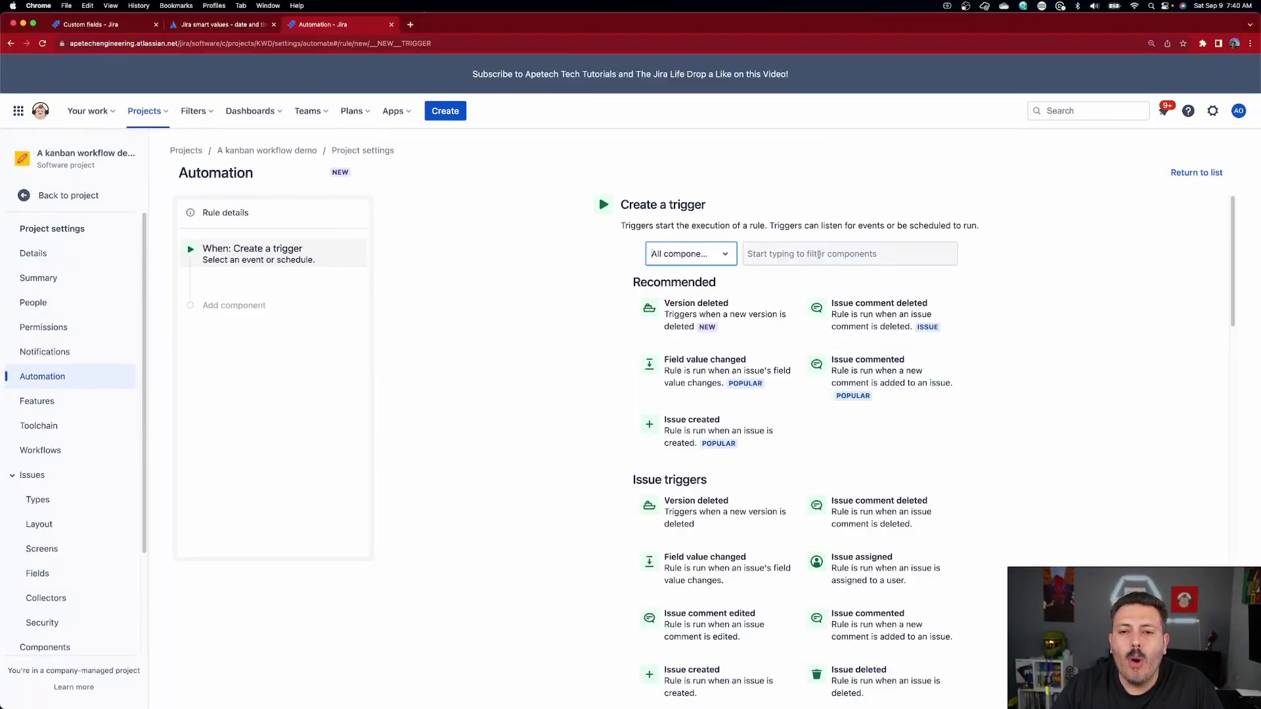
# Save a Field value changed trigger that monitors the Resolution field.
pyautogui.click(819, 254)
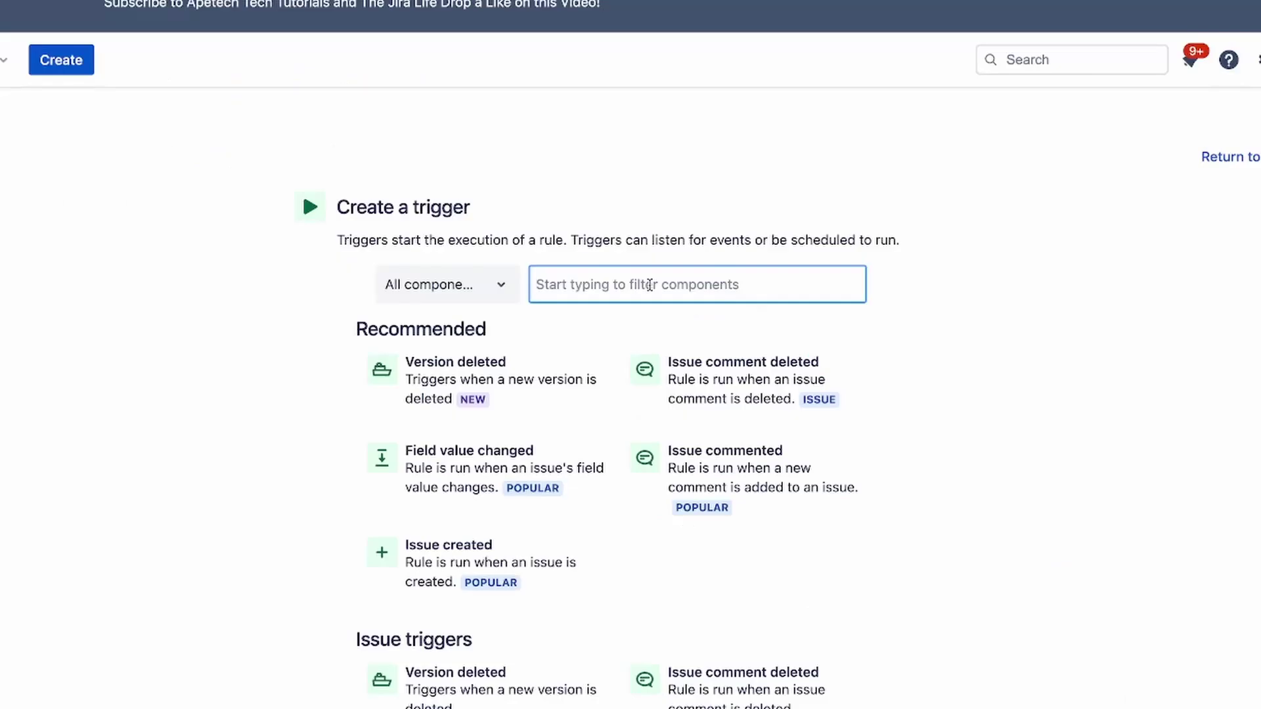
pyautogui.click(541, 478)
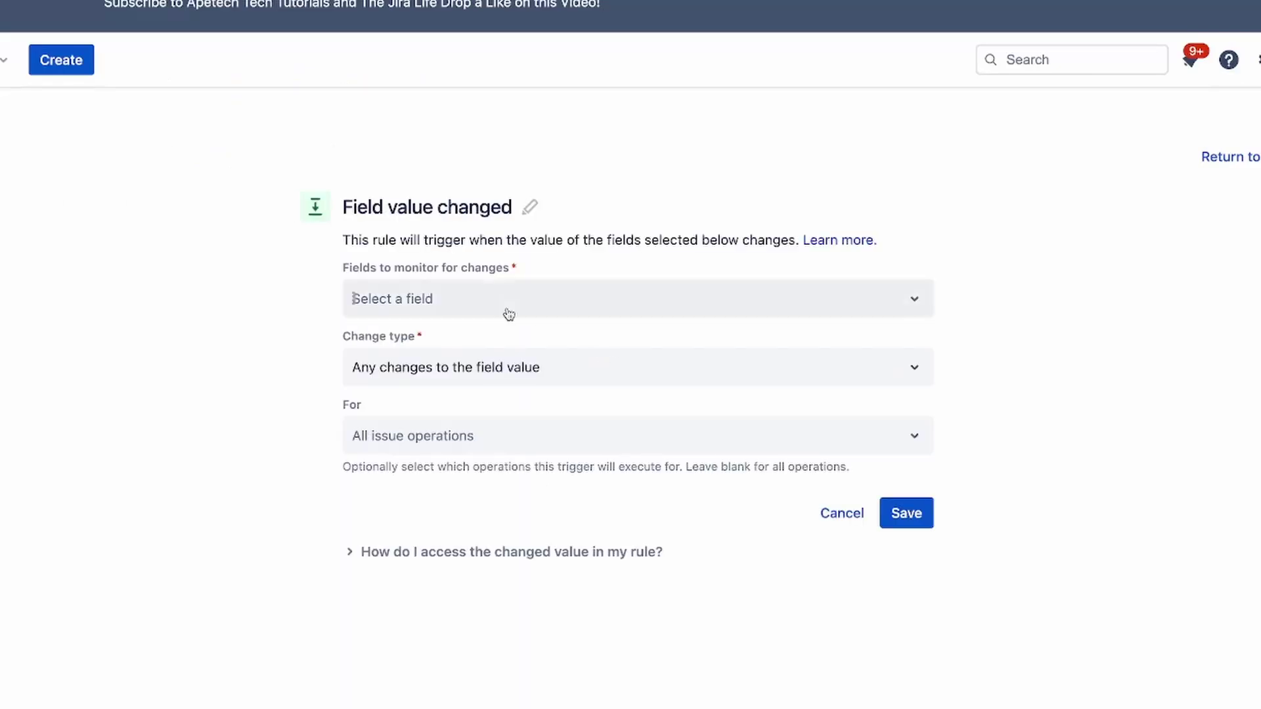
pyautogui.click(509, 314)
pyautogui.write('re')
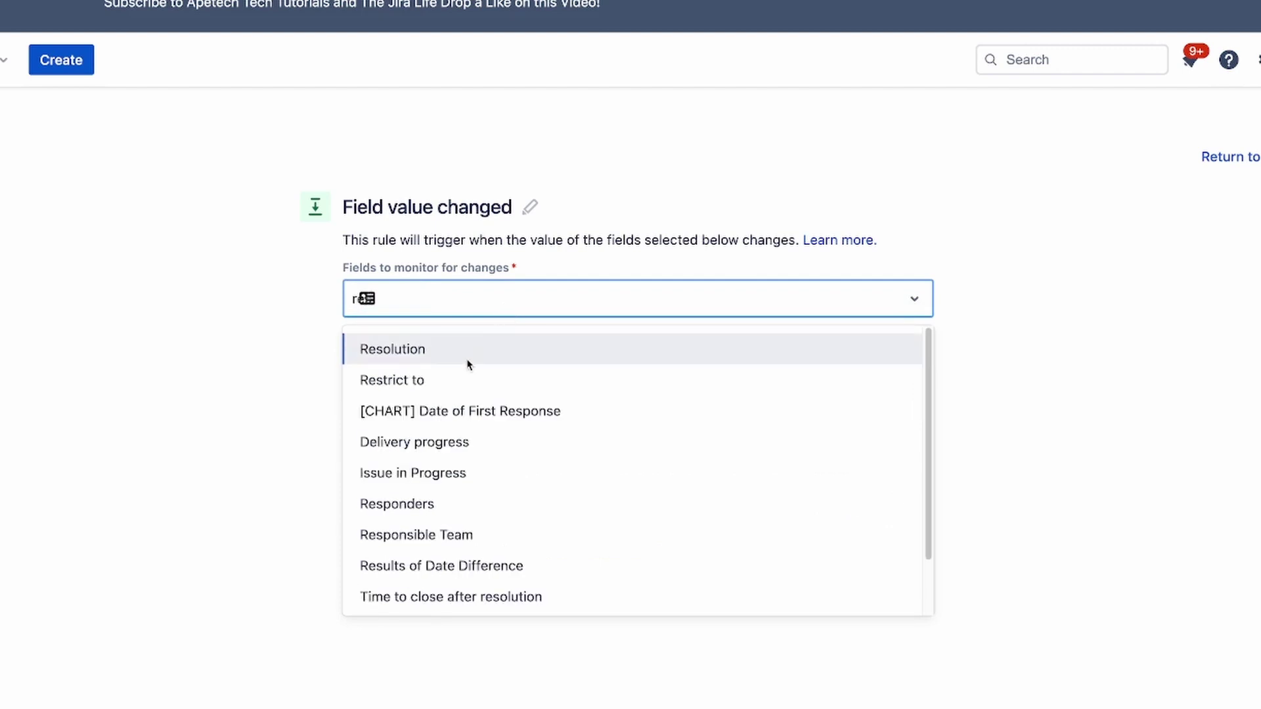
pyautogui.click(469, 354)
pyautogui.click(930, 519)
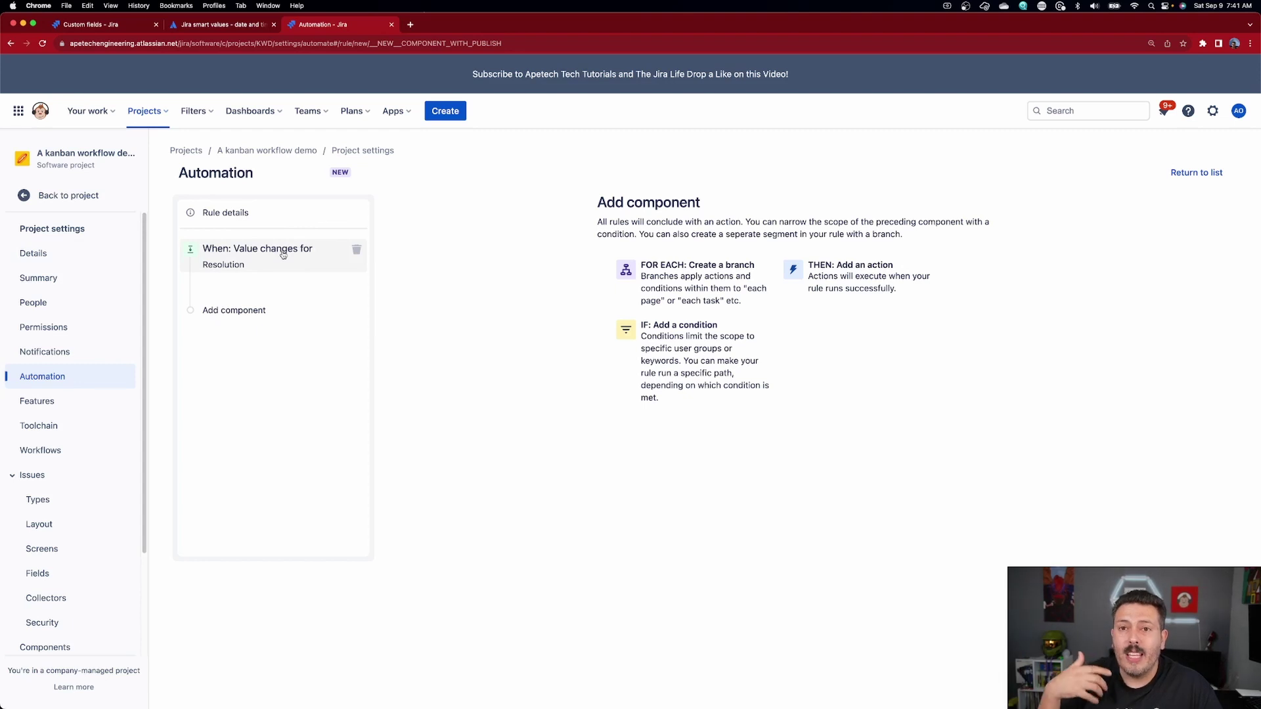
# Add an Edit issue action to the rule that sets the Results of Date Difference field.
pyautogui.click(853, 282)
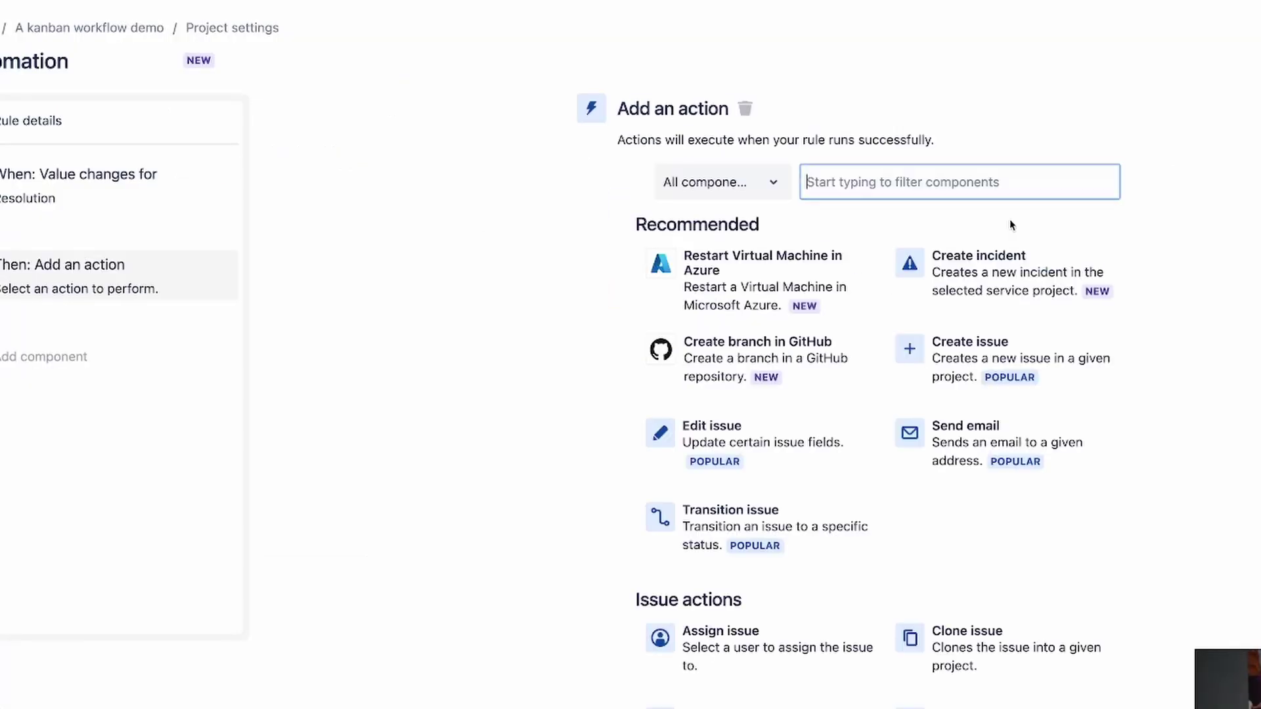
pyautogui.click(789, 442)
pyautogui.click(727, 274)
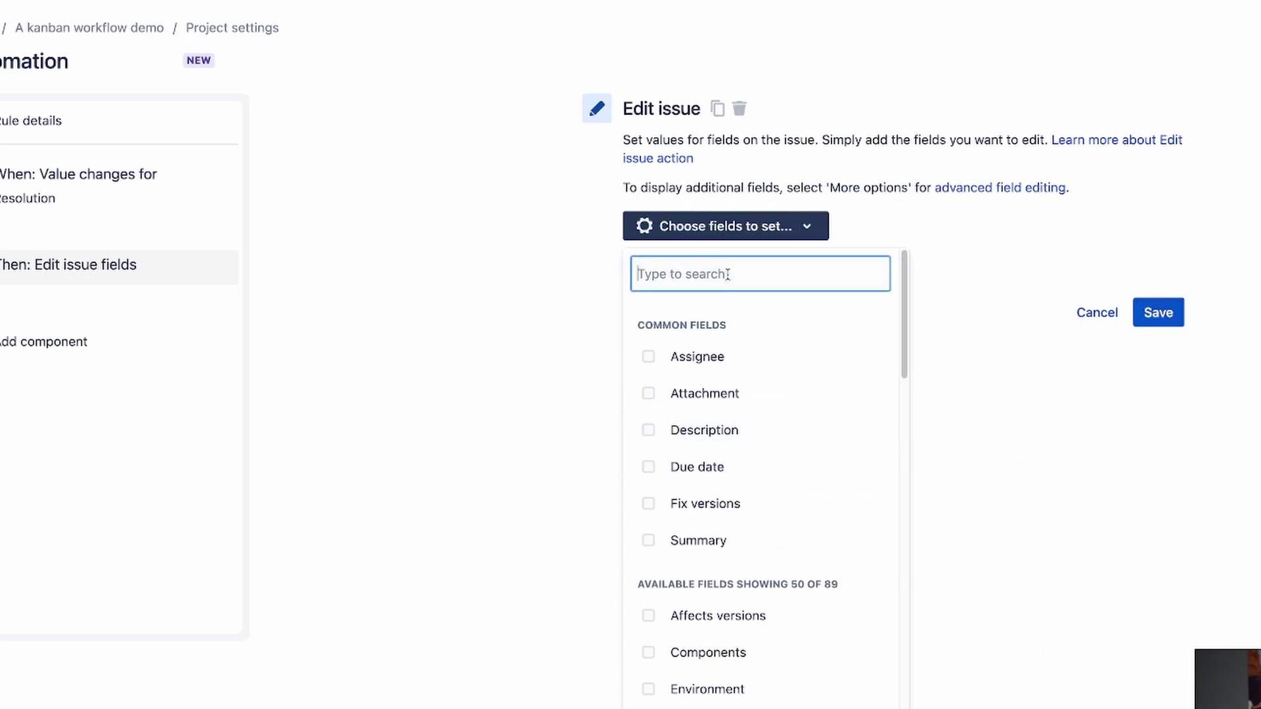
pyautogui.write('di')
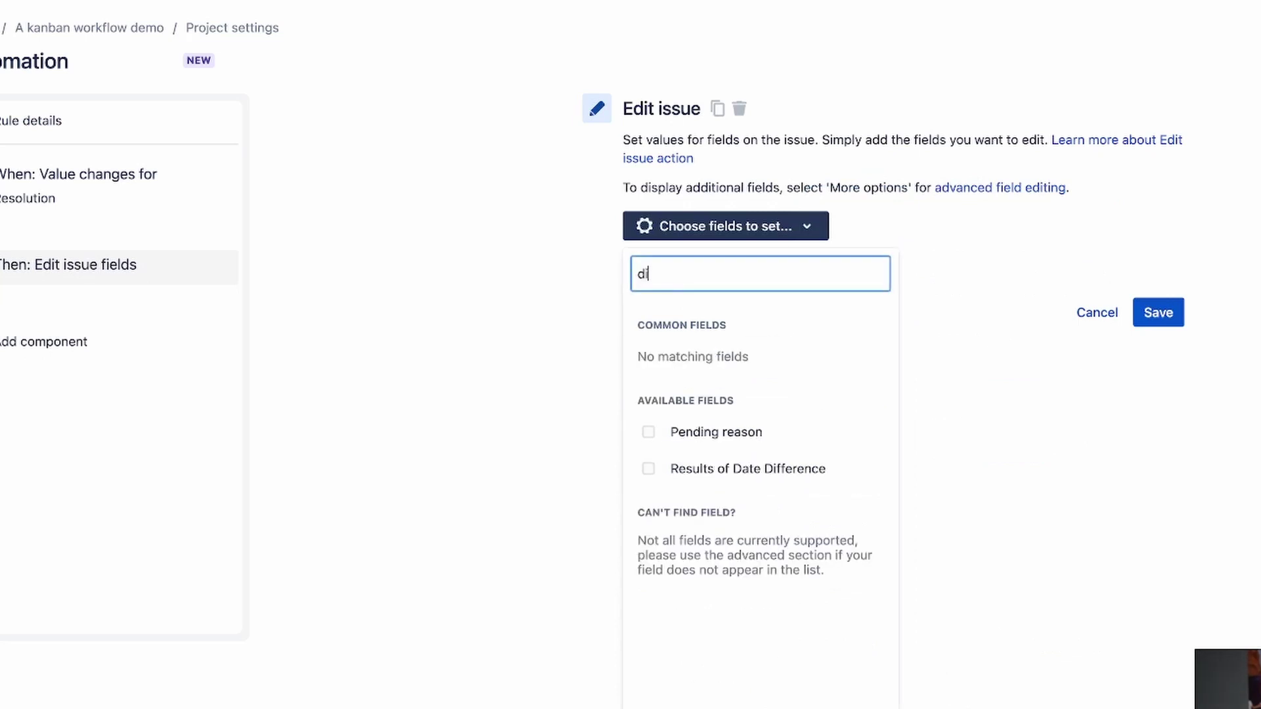
pyautogui.click(735, 468)
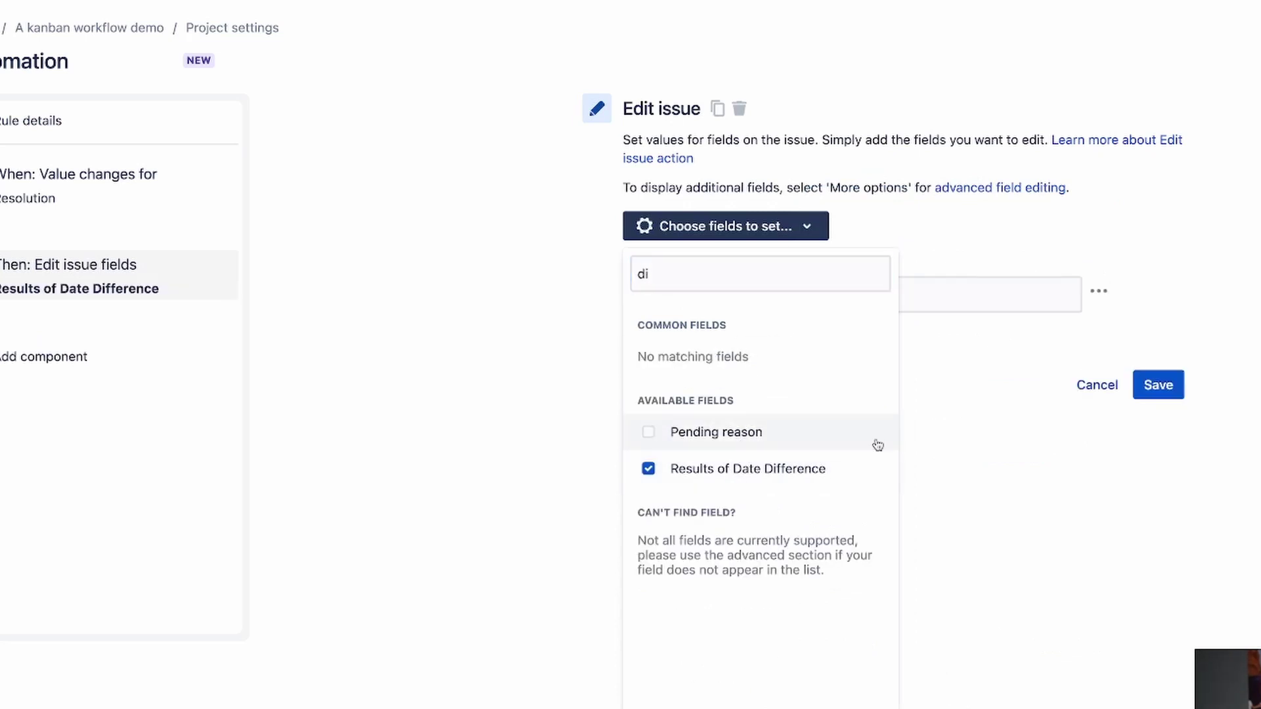
pyautogui.click(985, 491)
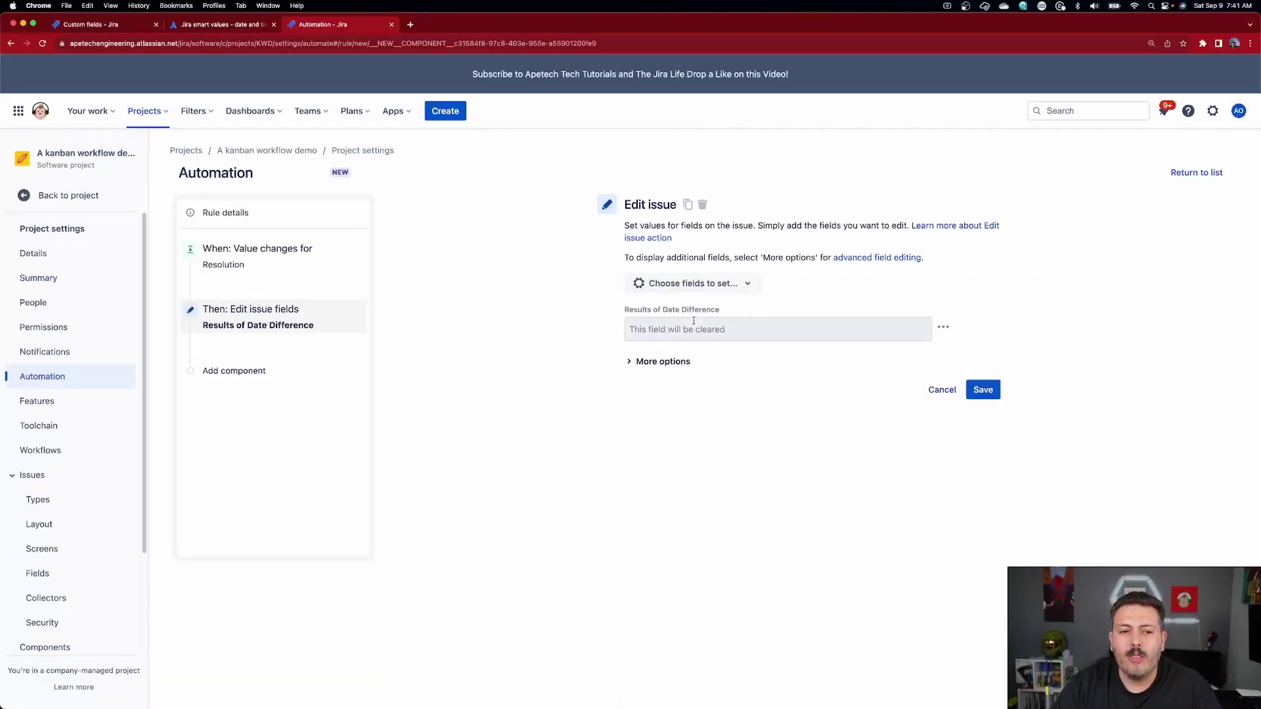
# Take the weeks diff example and the days unit from the smart values docs to build {{now.diff(issue.created).days}}.
pyautogui.click(210, 25)
pyautogui.click(417, 338)
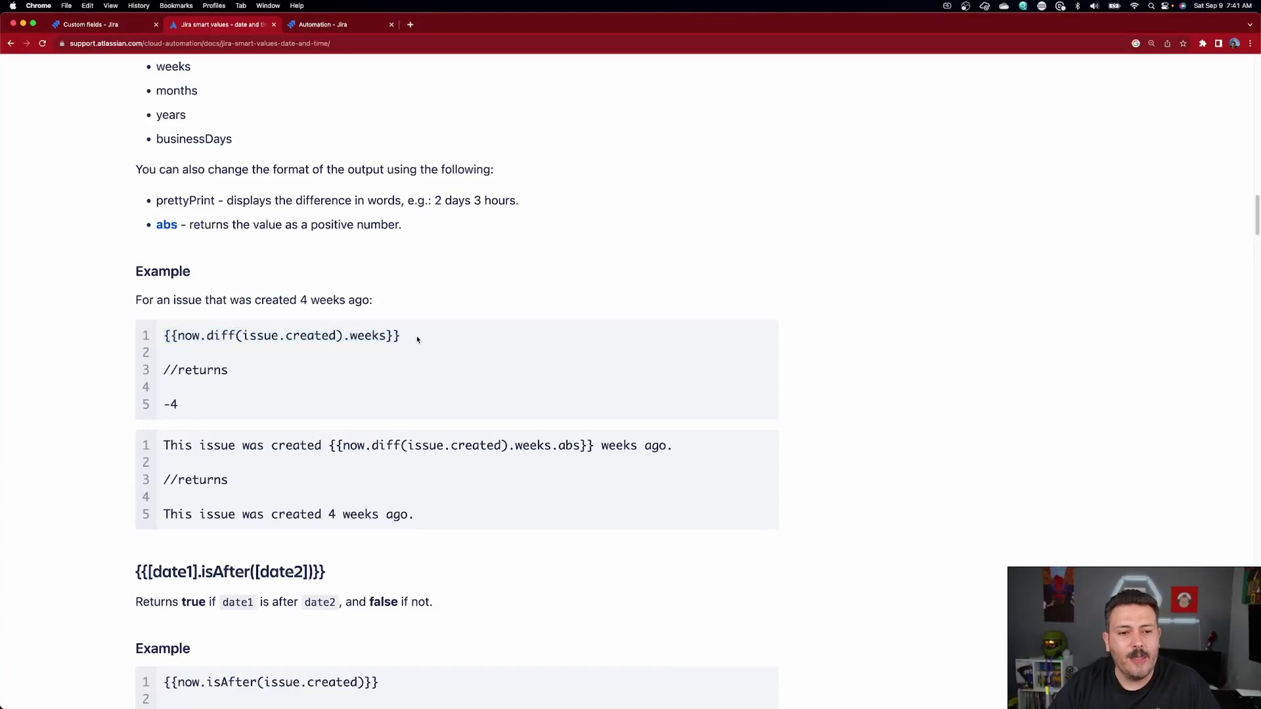
pyautogui.moveTo(197, 352); pyautogui.dragTo(164, 344)
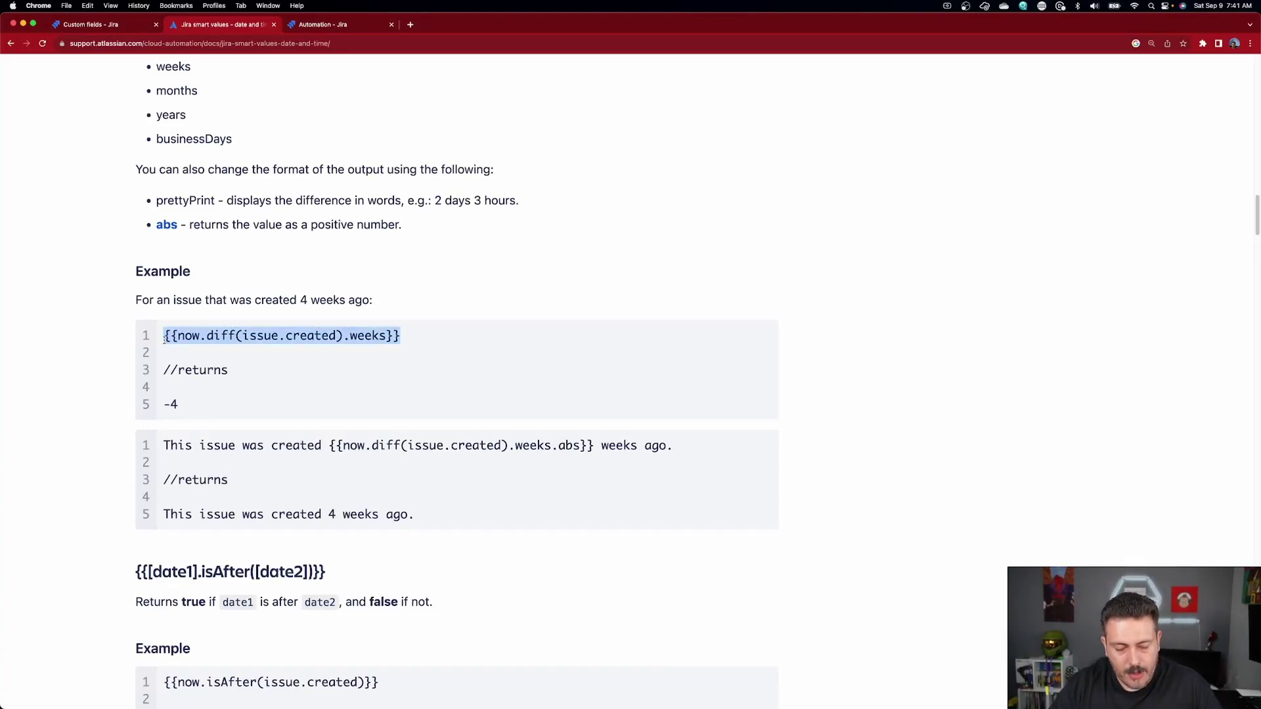
pyautogui.click(352, 30)
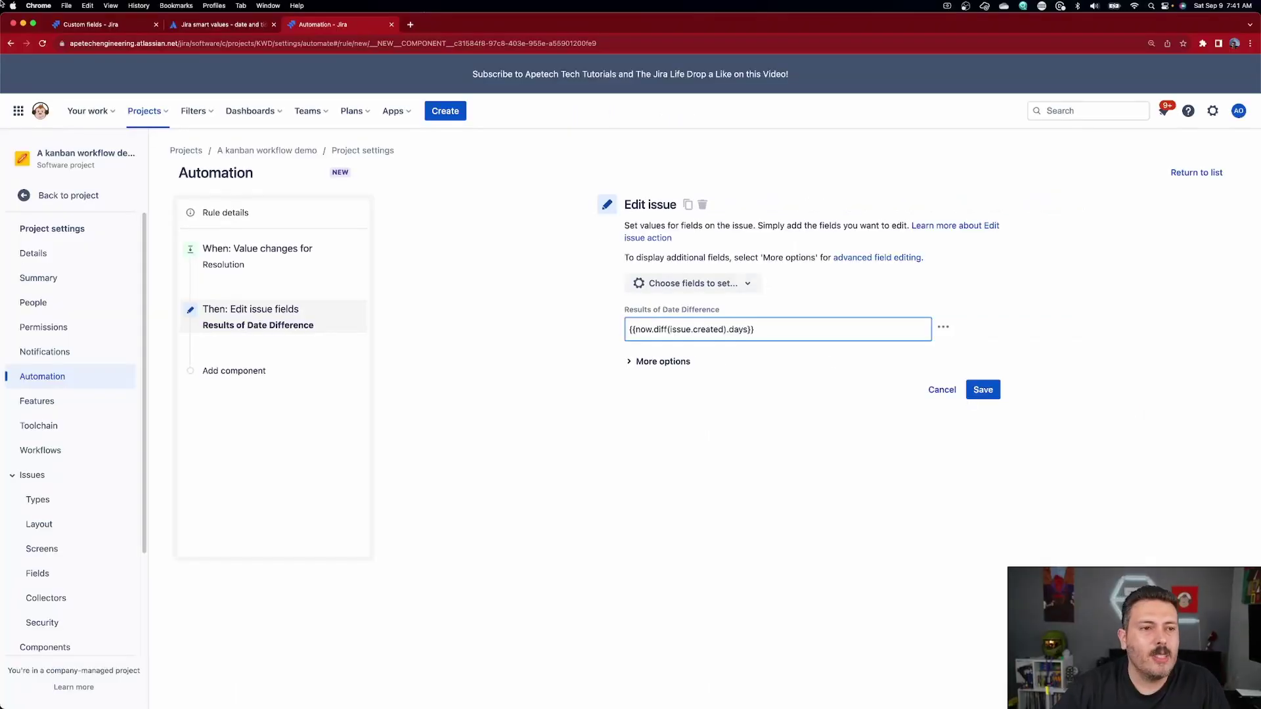
pyautogui.click(214, 26)
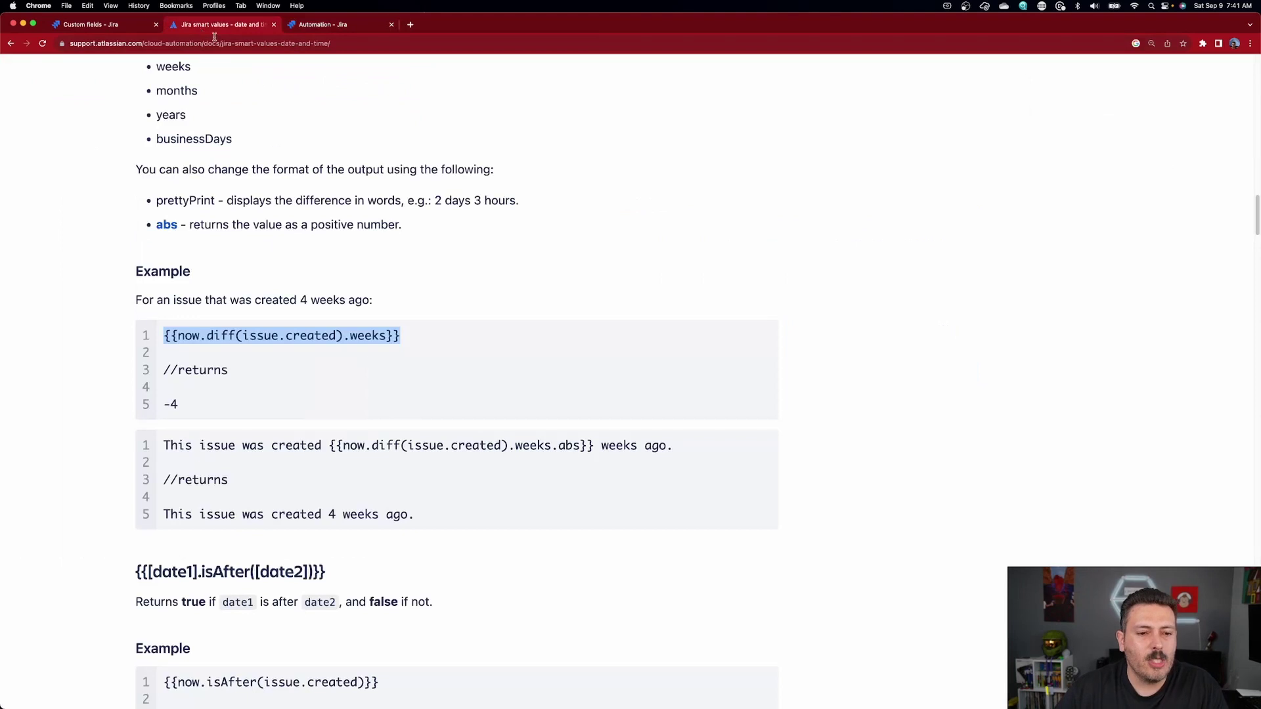
pyautogui.scroll(4, 476, 346)
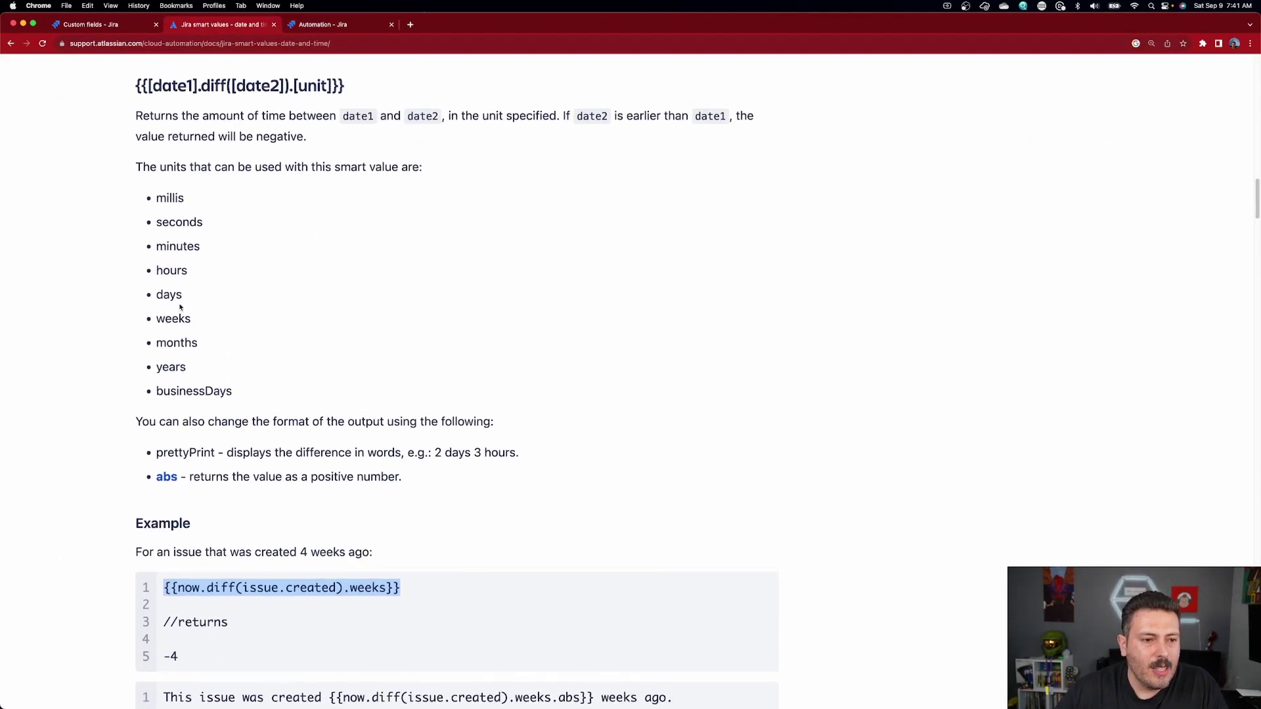
pyautogui.moveTo(182, 296); pyautogui.dragTo(154, 296)
pyautogui.click(343, 26)
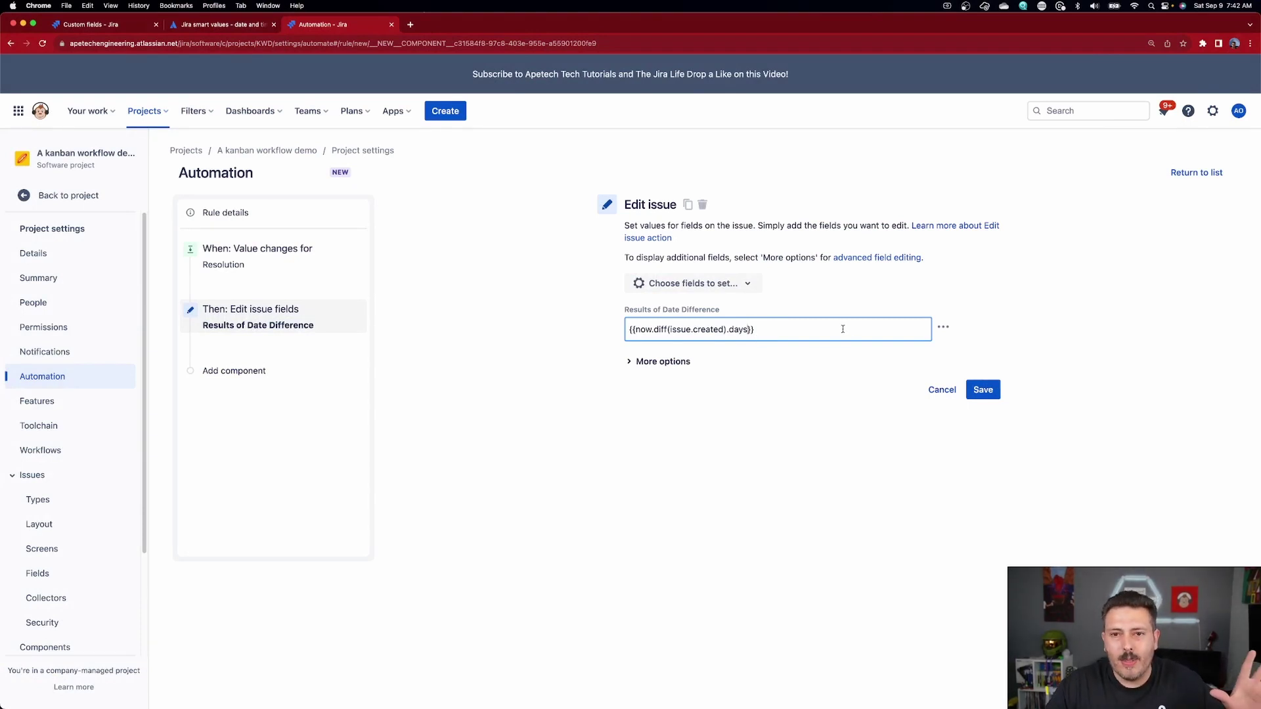
# Save the Edit issue action, name the rule 'Calculate Cycle Team', and turn it on.
pyautogui.click(985, 391)
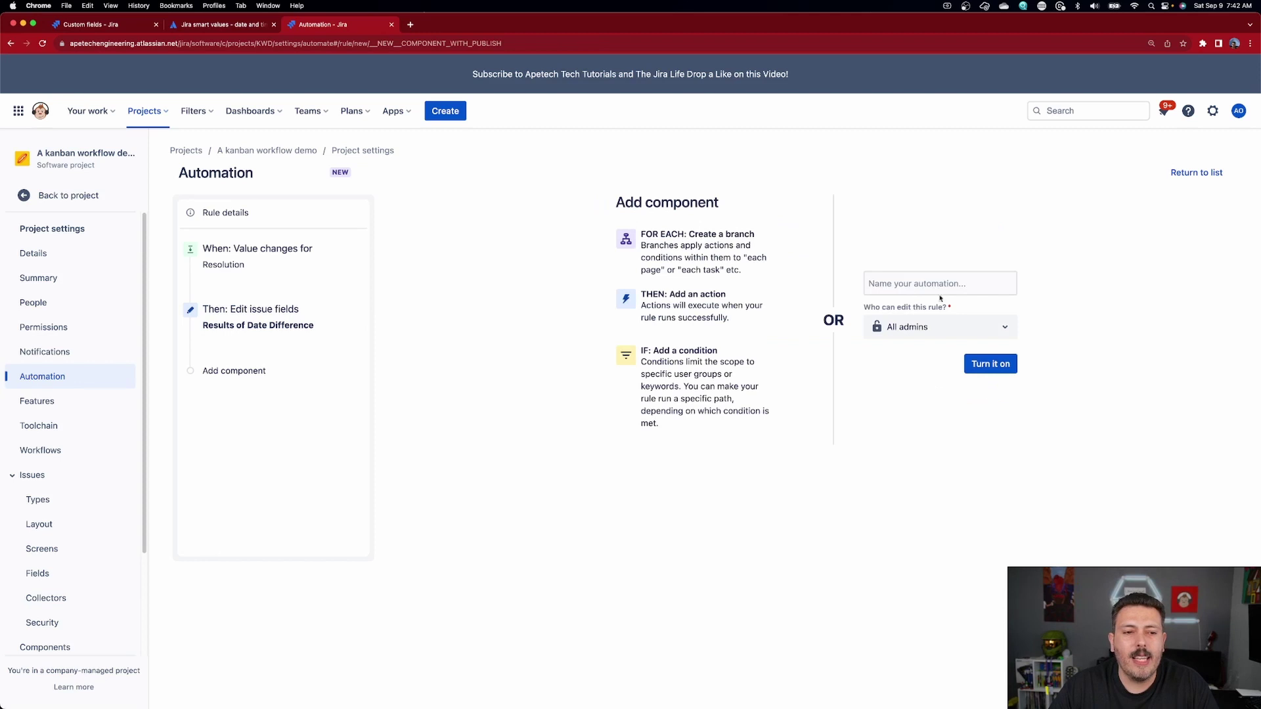
pyautogui.click(914, 282)
pyautogui.write('Calculate Cycle Team')
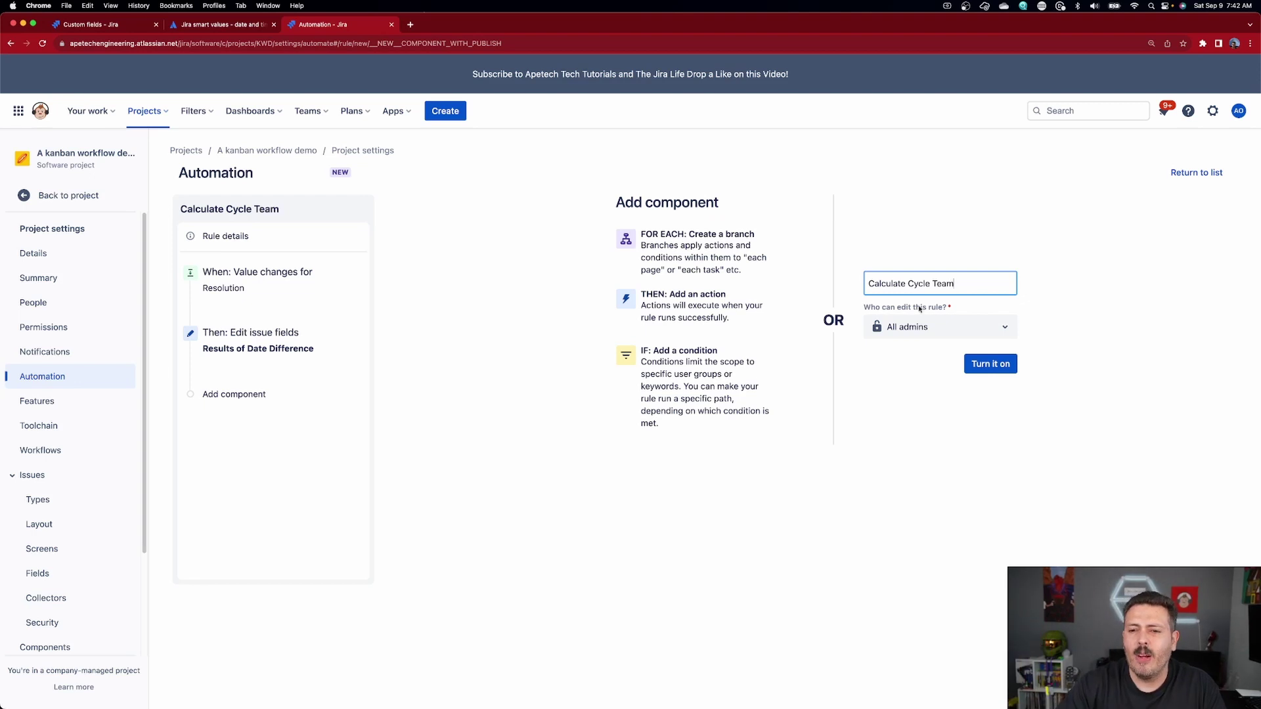
pyautogui.click(981, 366)
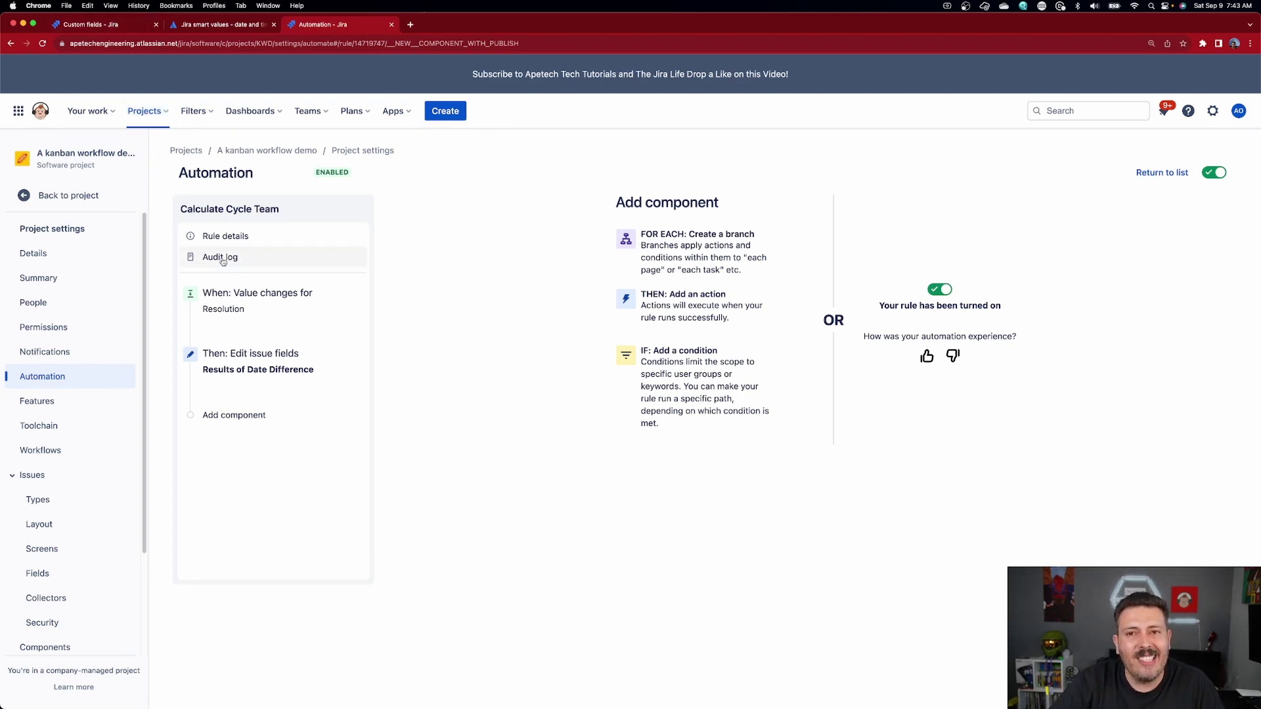
# Go to the A kanban workflow demo board from the Projects list.
pyautogui.press('super+1')
pyautogui.click(143, 113)
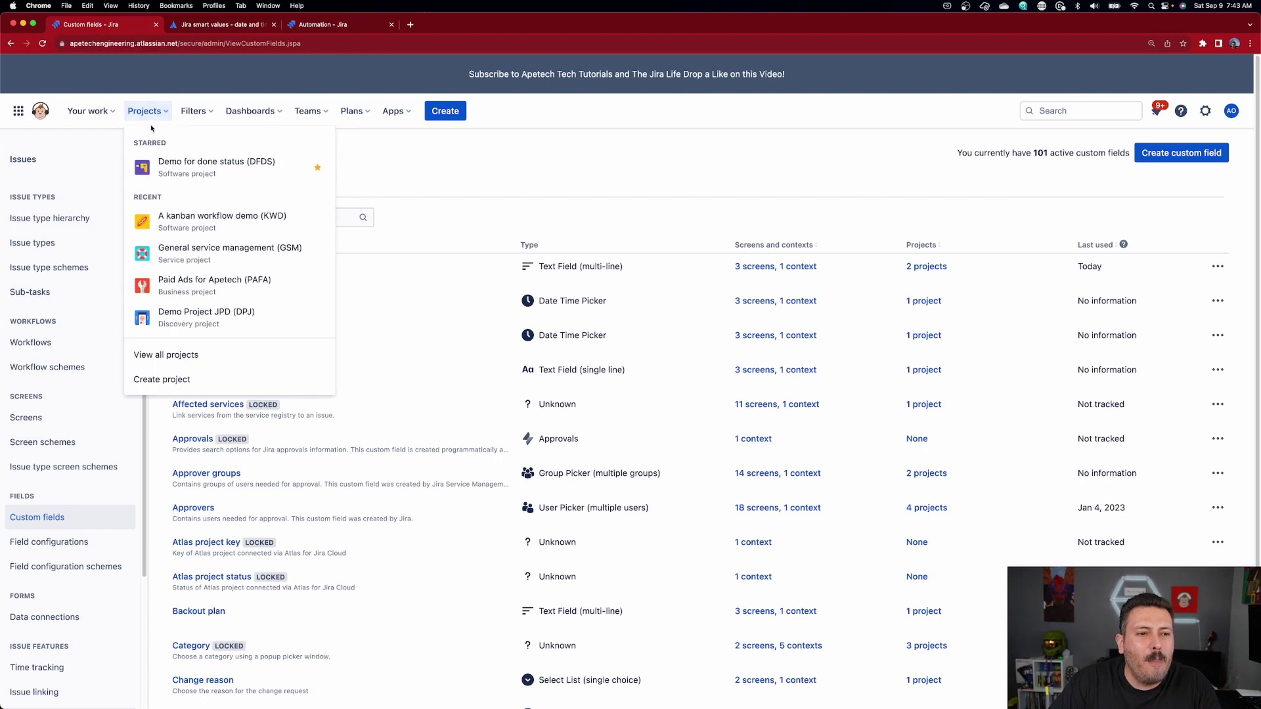
pyautogui.click(221, 223)
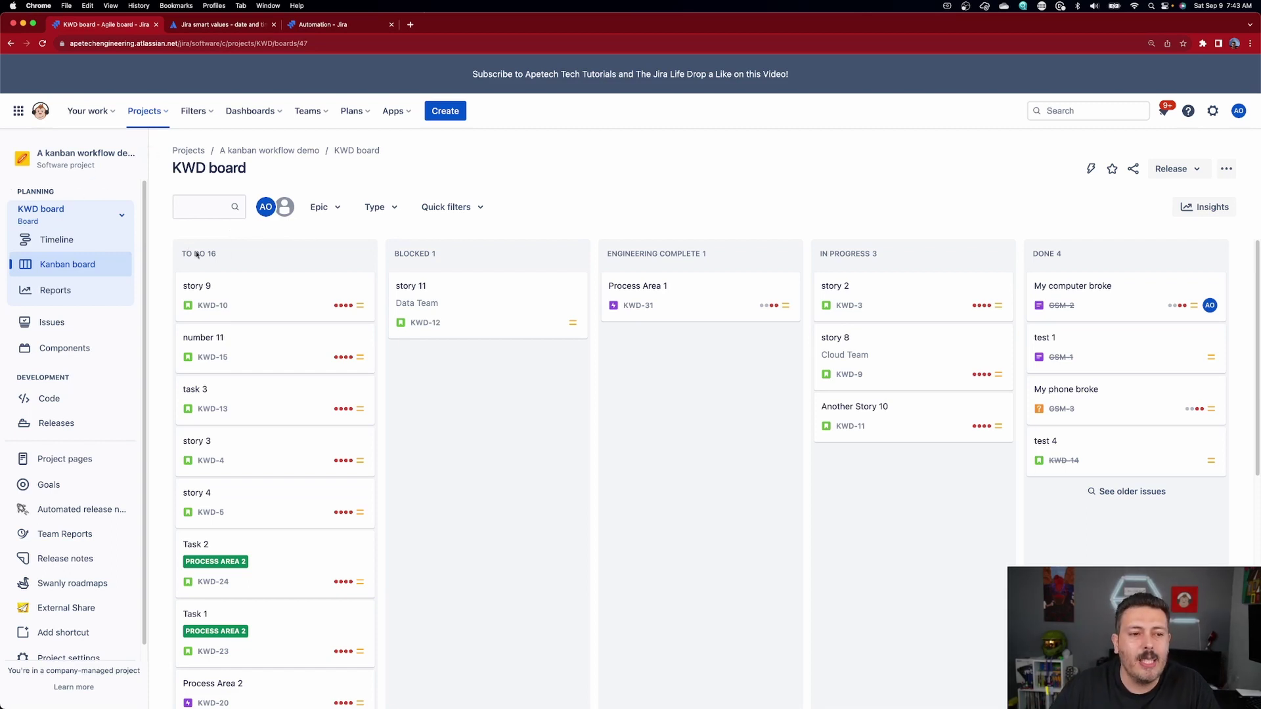
# Open story 9 (KWD-10), check its creation date, and change its status from To Do to Done.
pyautogui.click(243, 290)
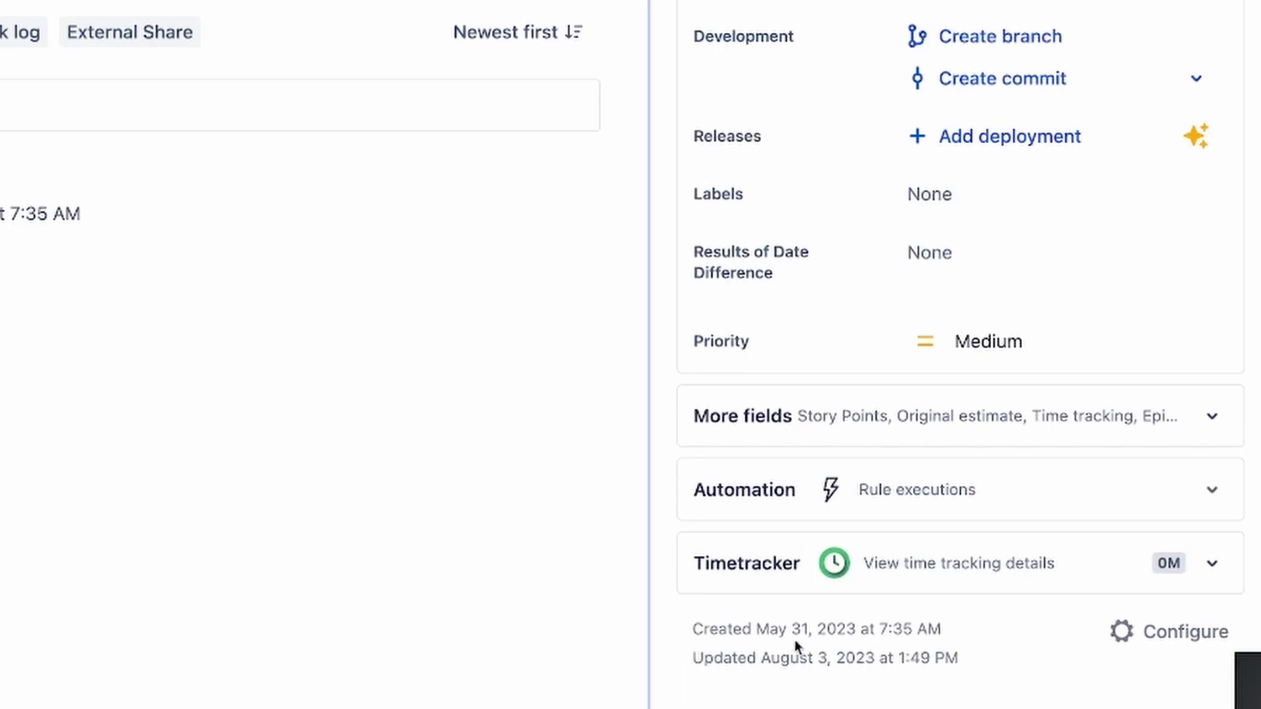
pyautogui.moveTo(869, 554); pyautogui.dragTo(809, 554)
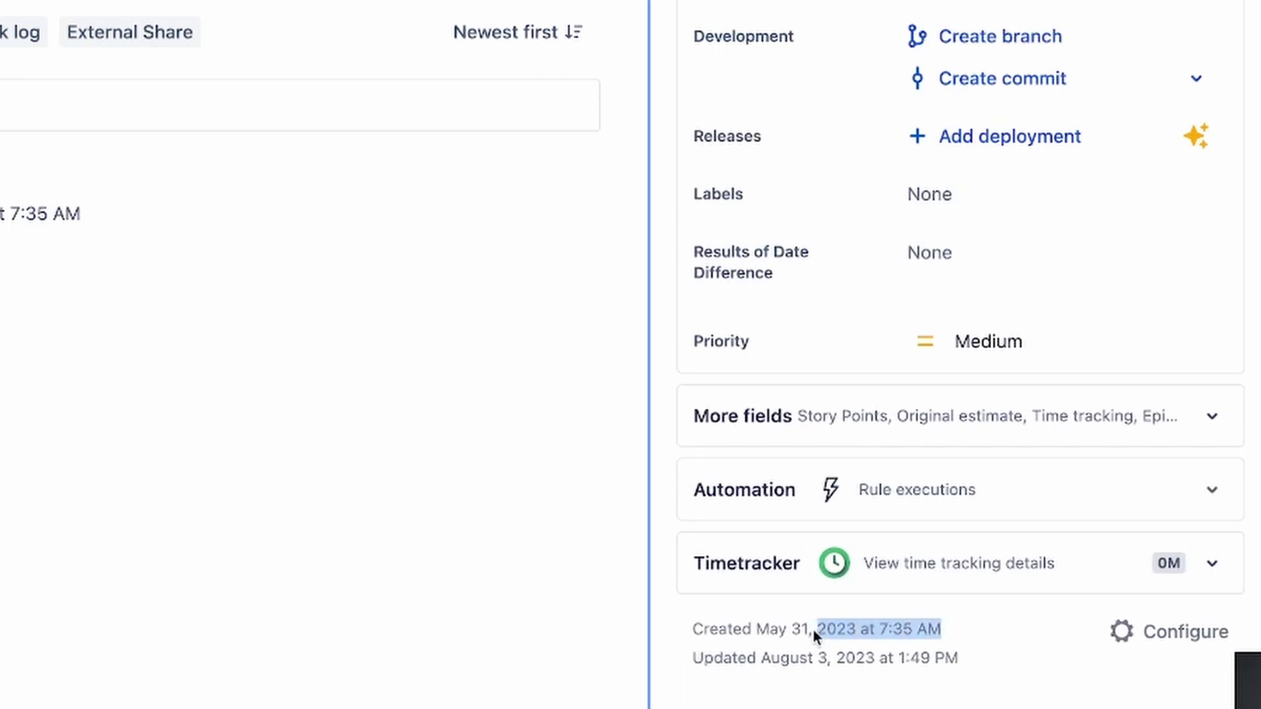
pyautogui.moveTo(813, 629); pyautogui.dragTo(763, 640)
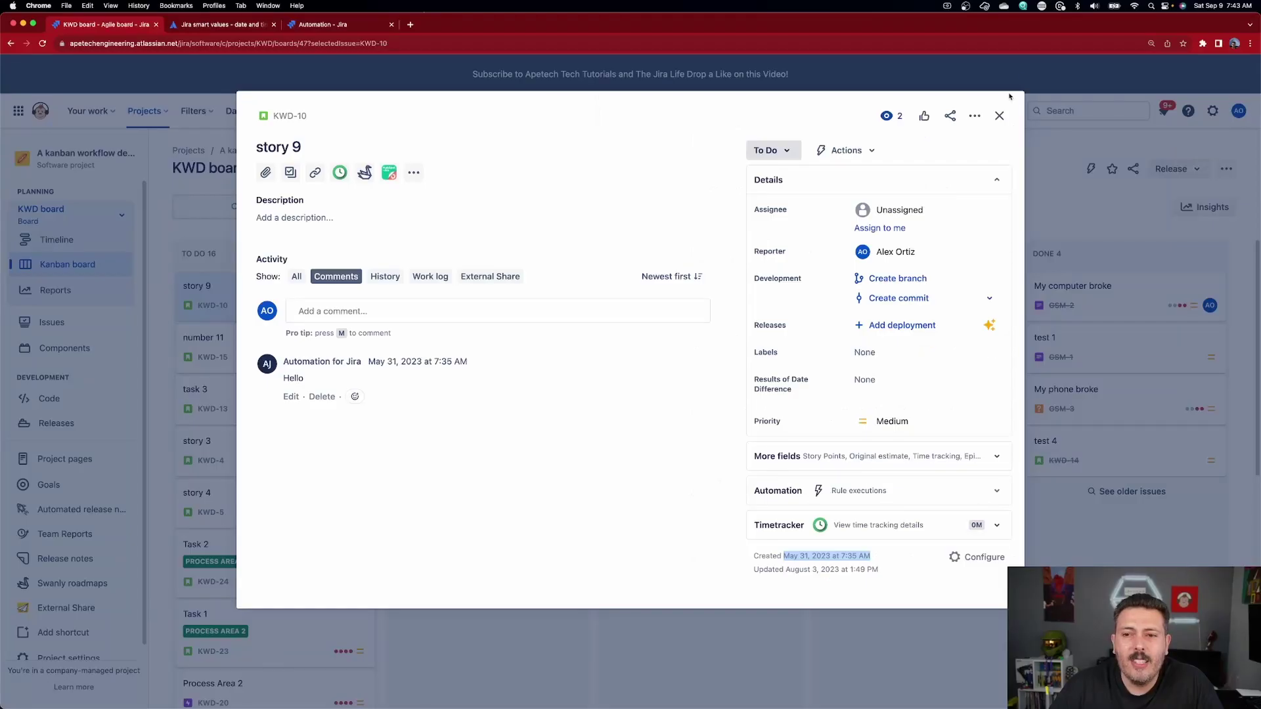
pyautogui.click(768, 151)
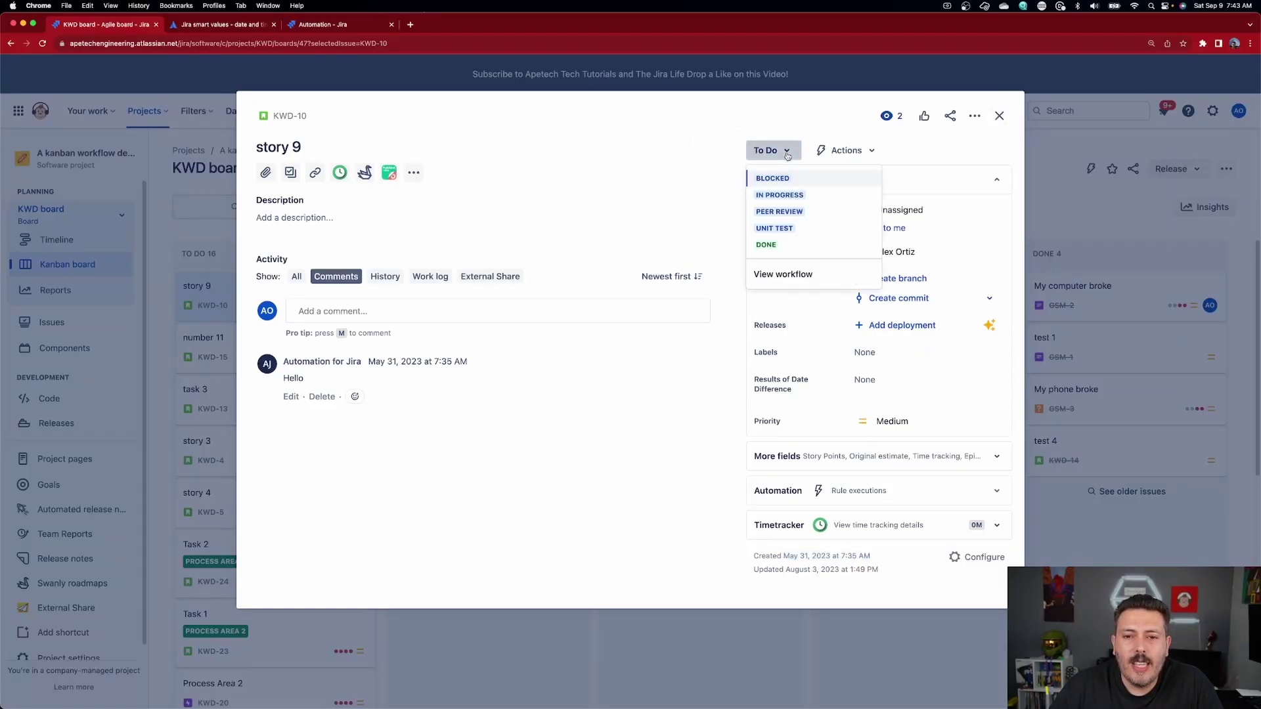
pyautogui.click(766, 245)
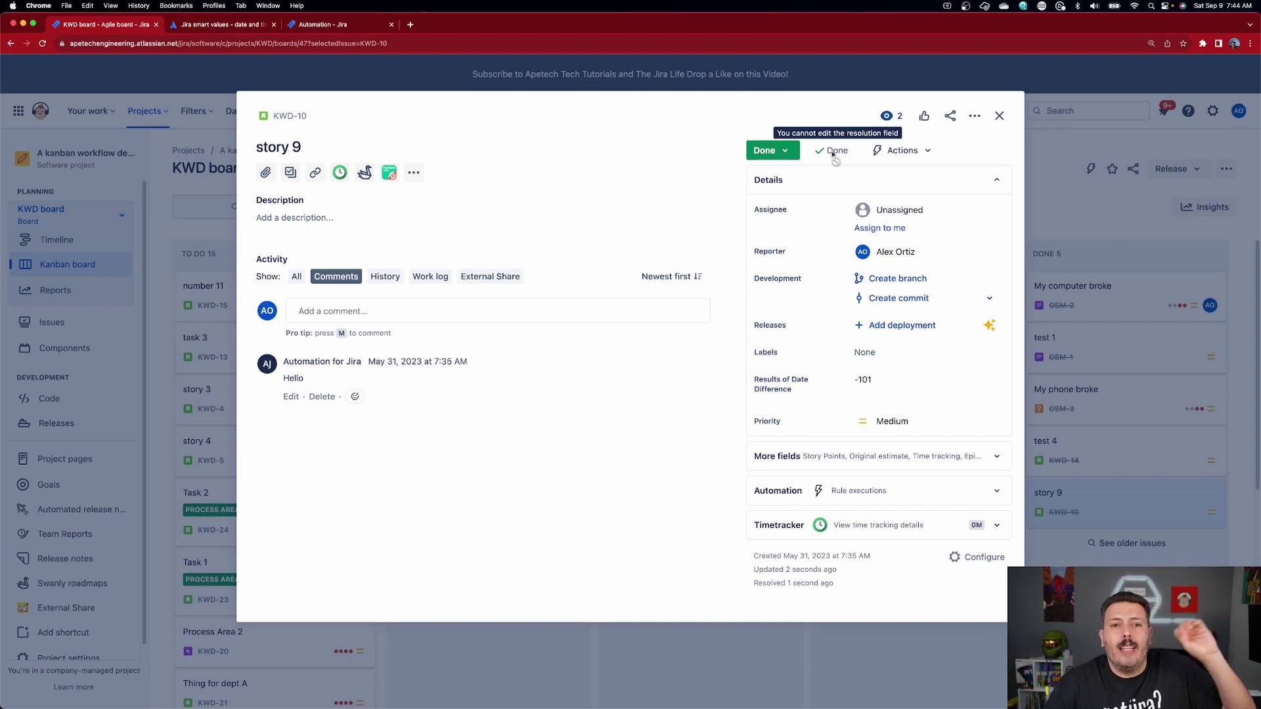
# Expand the SUCCESS run in the rule's audit log, confirm it edited KWD-10, then return to story 9.
pyautogui.click(330, 27)
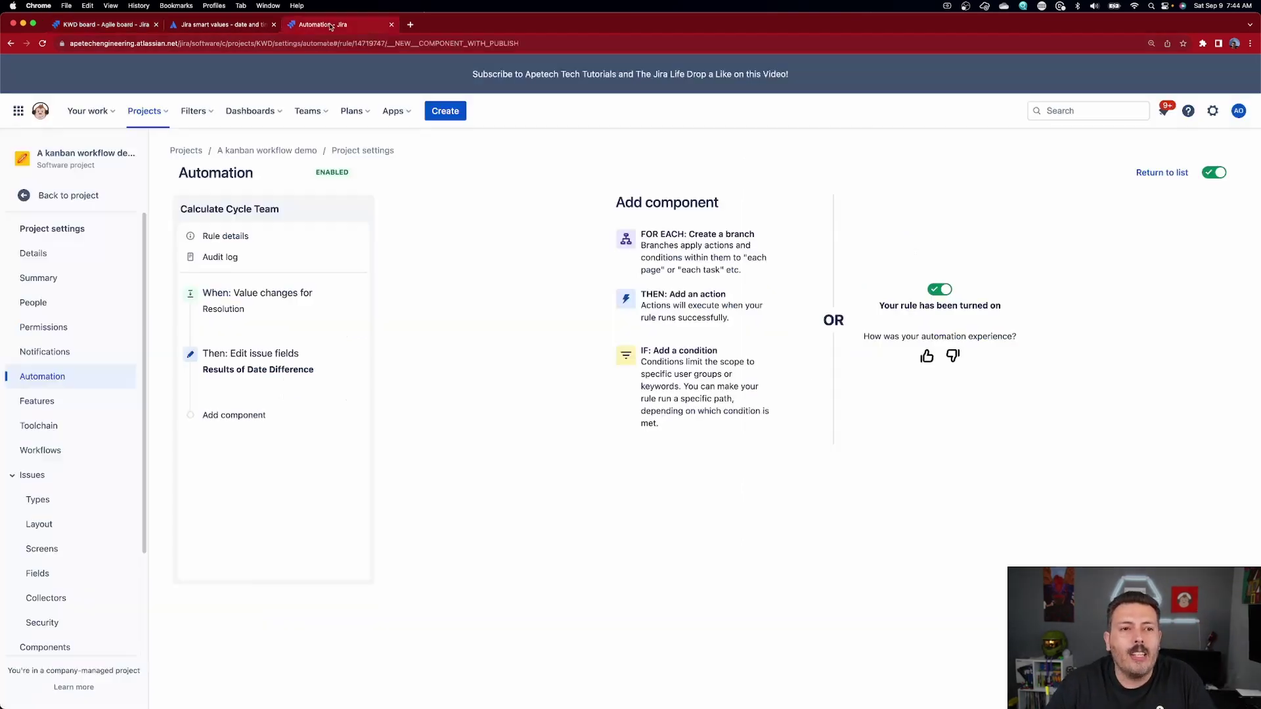
pyautogui.click(234, 258)
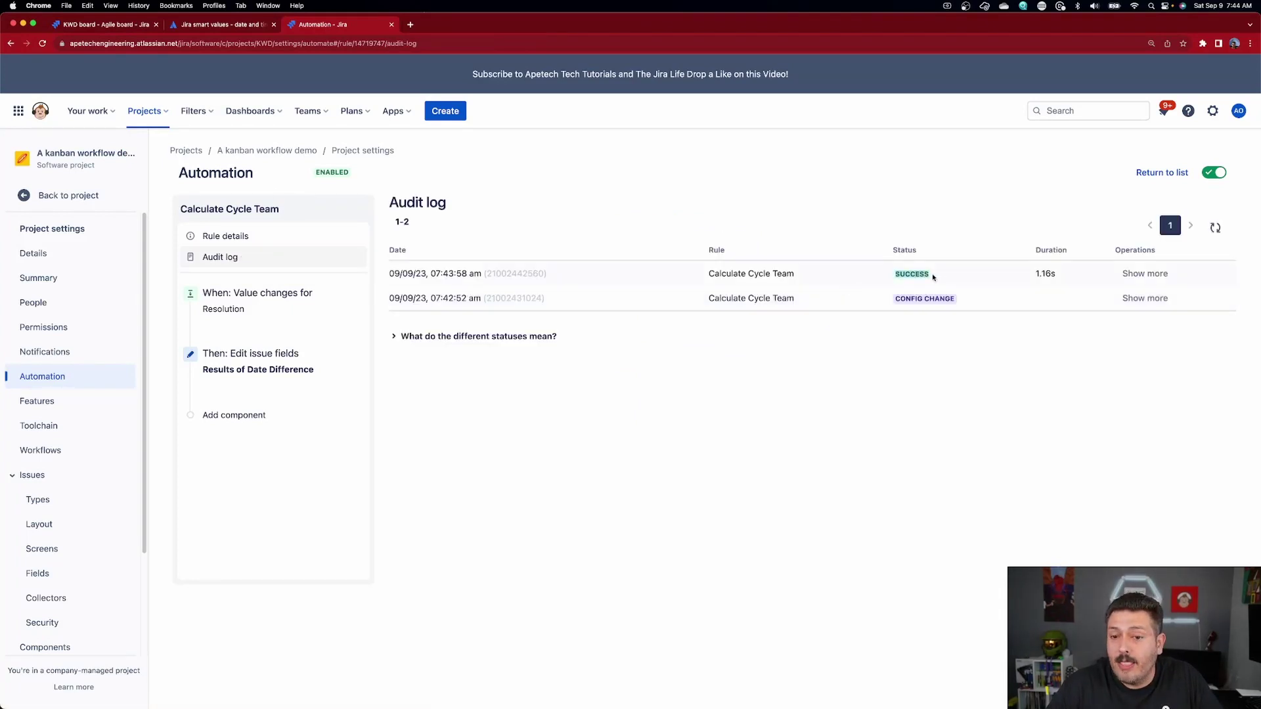
pyautogui.click(1149, 273)
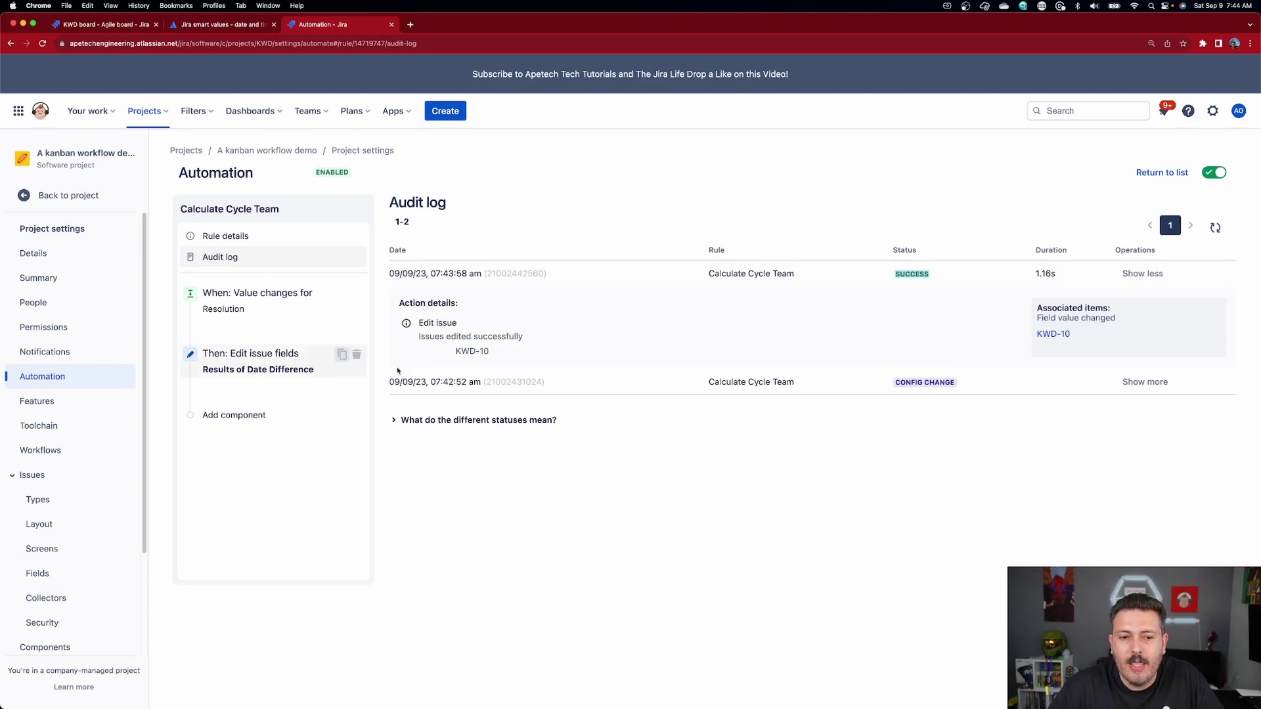
pyautogui.moveTo(461, 352); pyautogui.dragTo(603, 353)
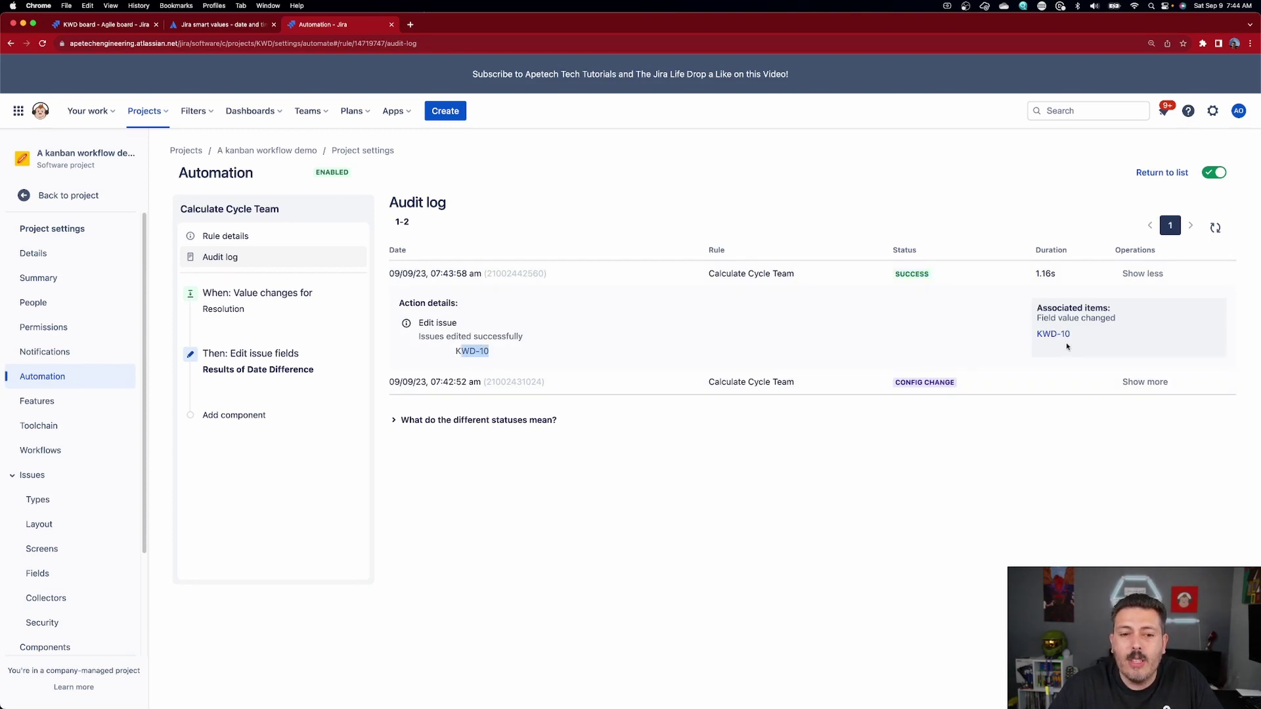
pyautogui.click(105, 24)
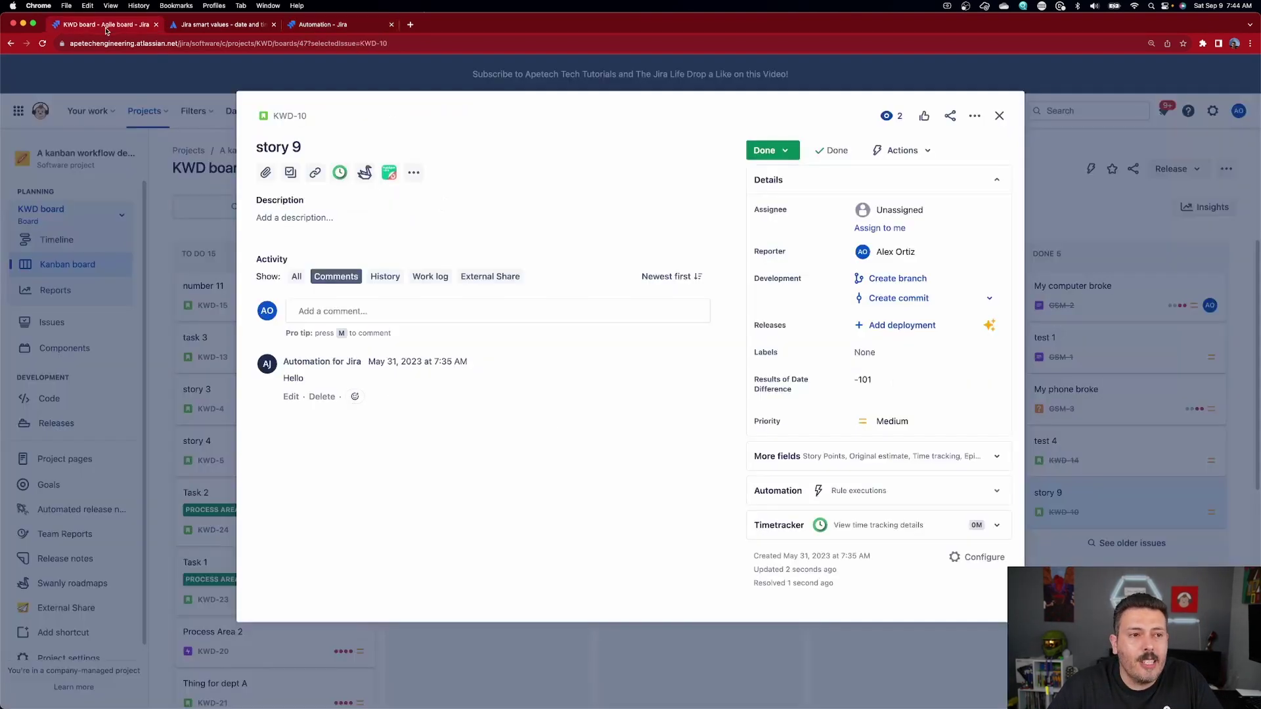